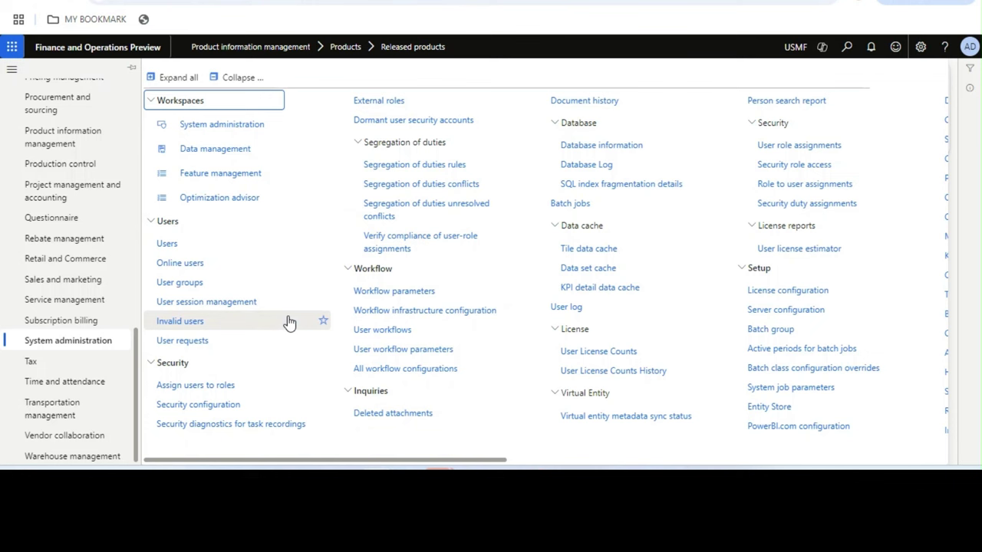
Step: Open Feature management and show the details of the (Preview) Rename item number feature
left_click(227, 179)
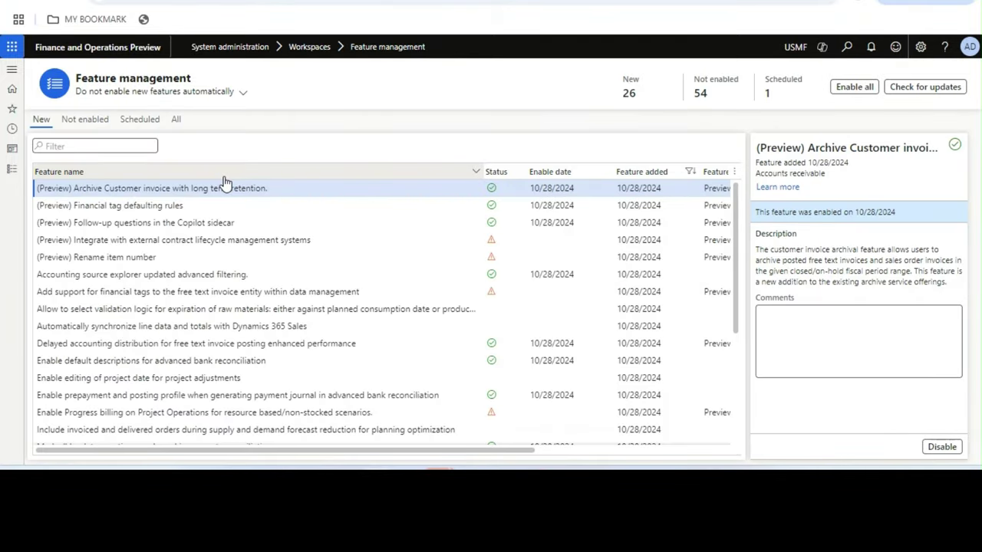
left_click(175, 257)
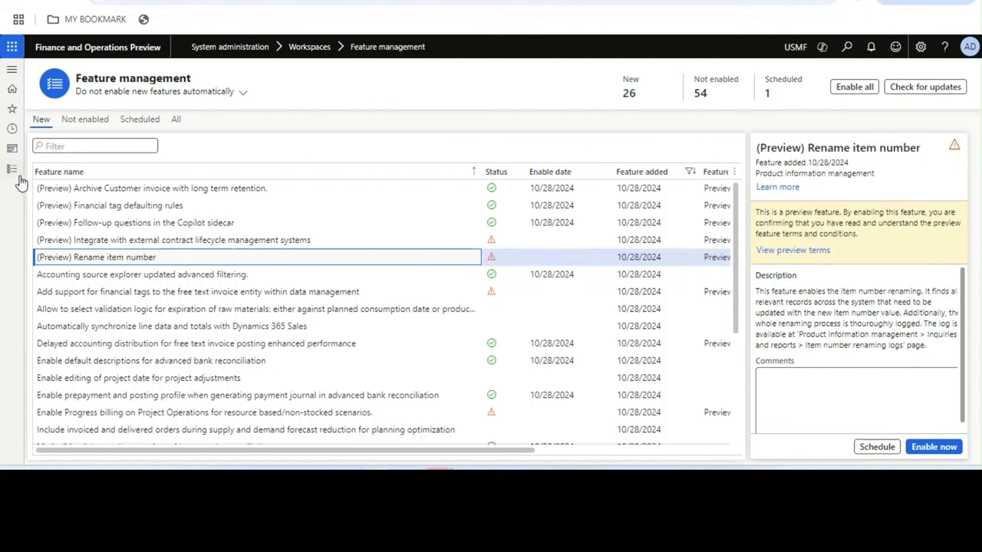
left_click(546, 259)
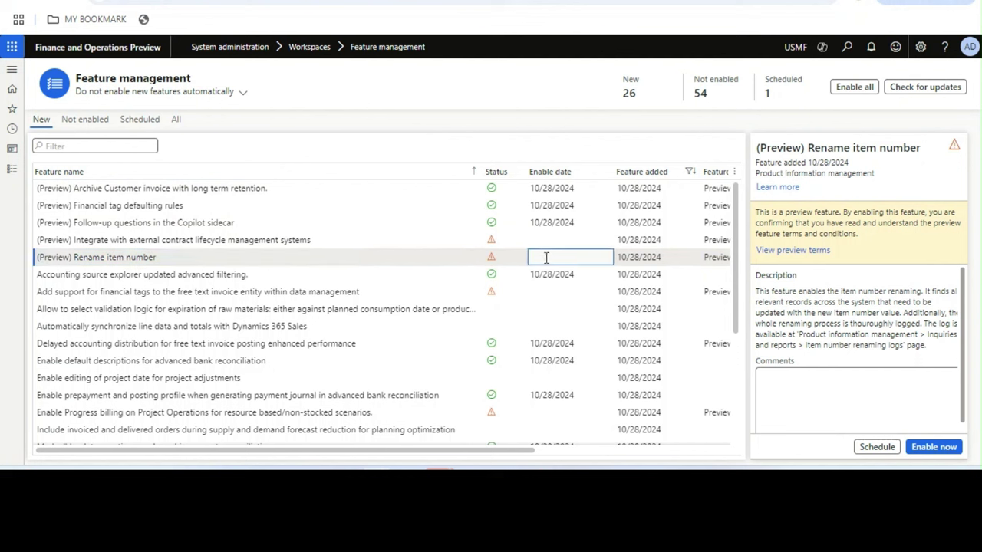
left_click(13, 169)
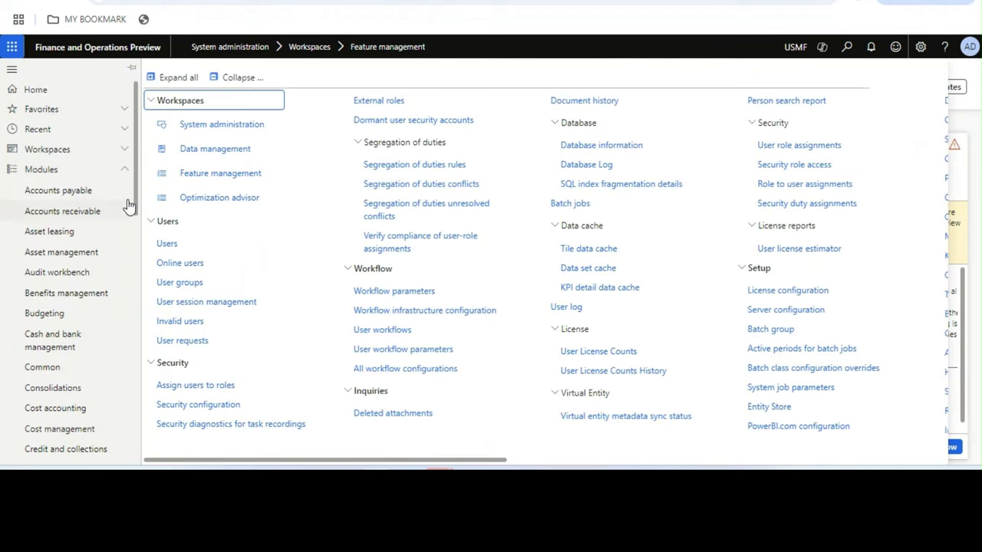
Step: Navigate to Product information management > Products > Released products
scroll(134, 280, "down", 3)
scroll(135, 280, "down", 3)
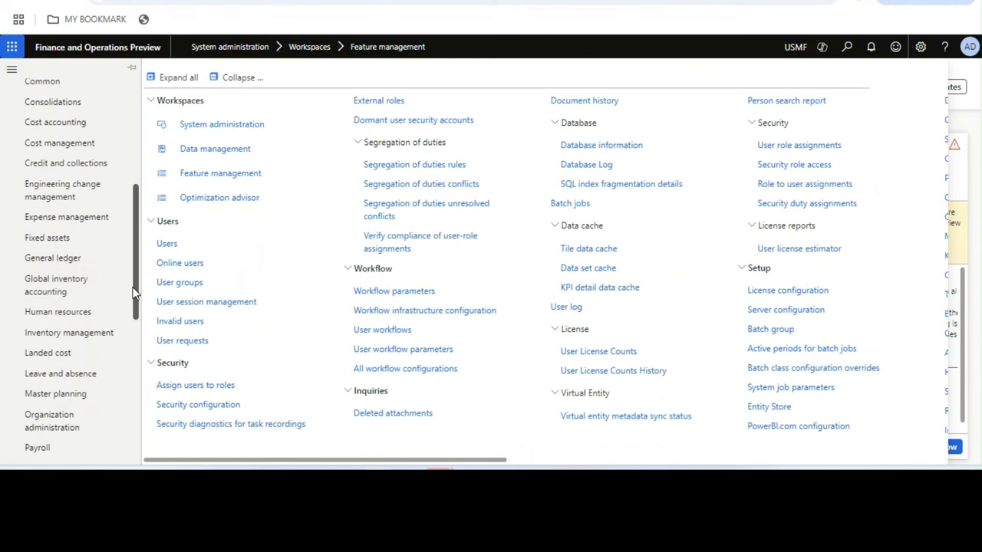
left_click_drag(134, 291, 136, 357)
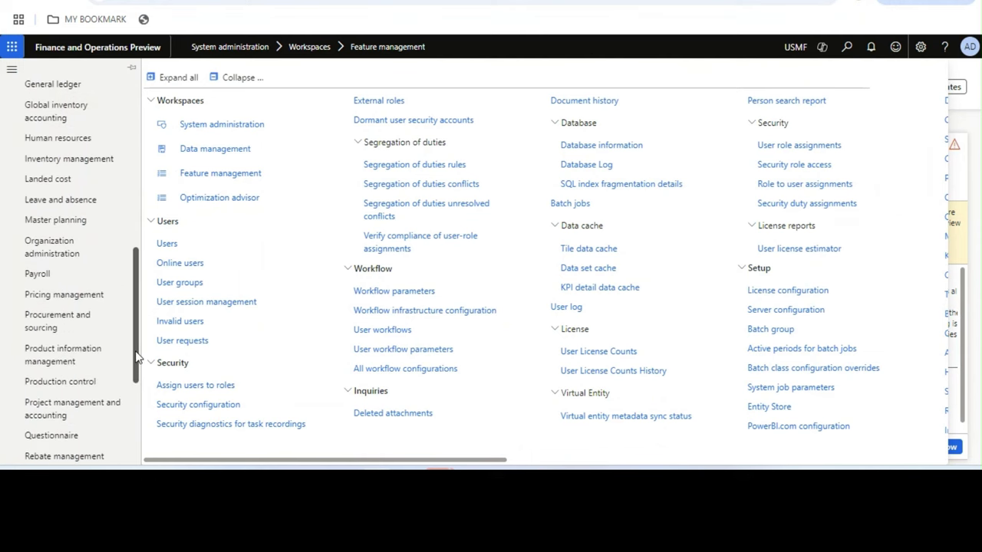
left_click(92, 355)
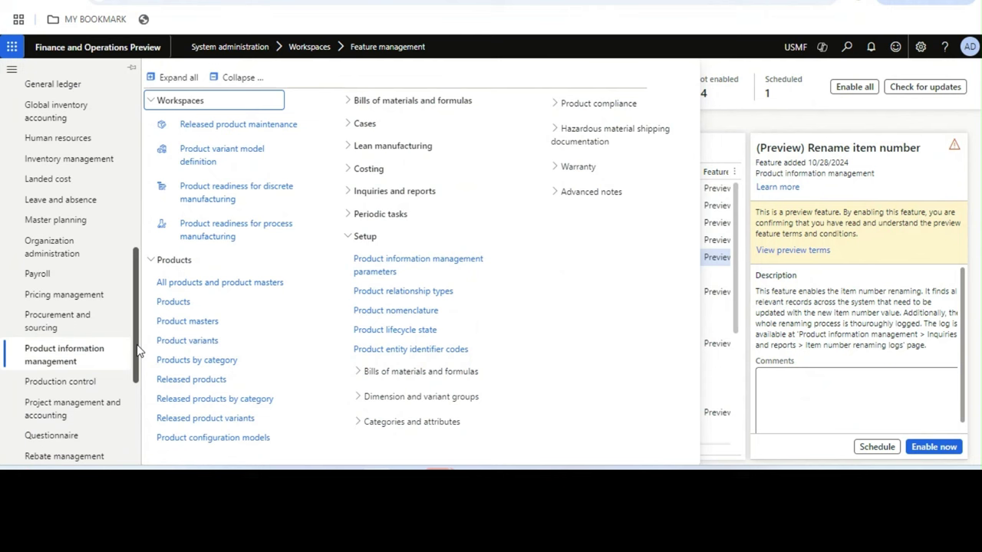
left_click(190, 379)
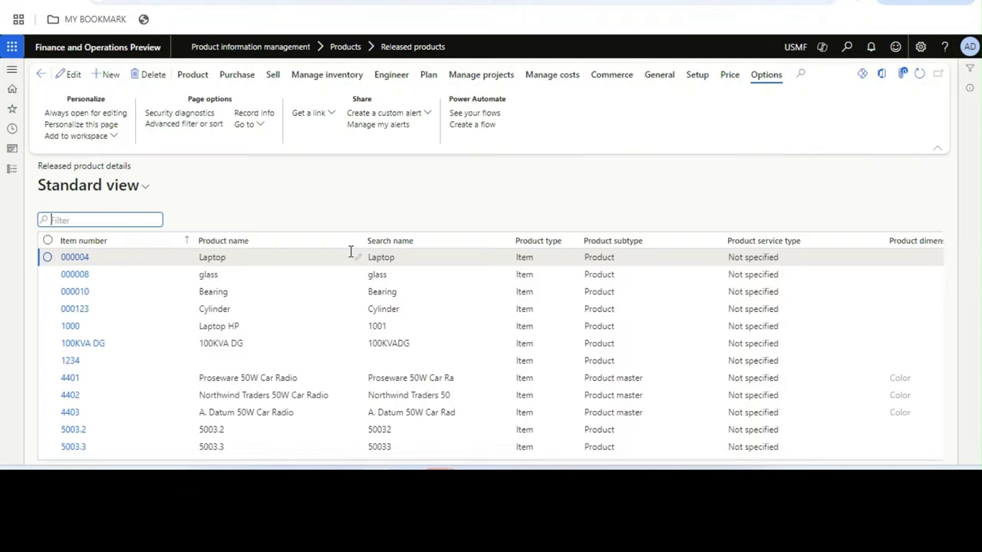
Step: Filter the Item number column by 5678 and select the Lifecam row
left_click(141, 243)
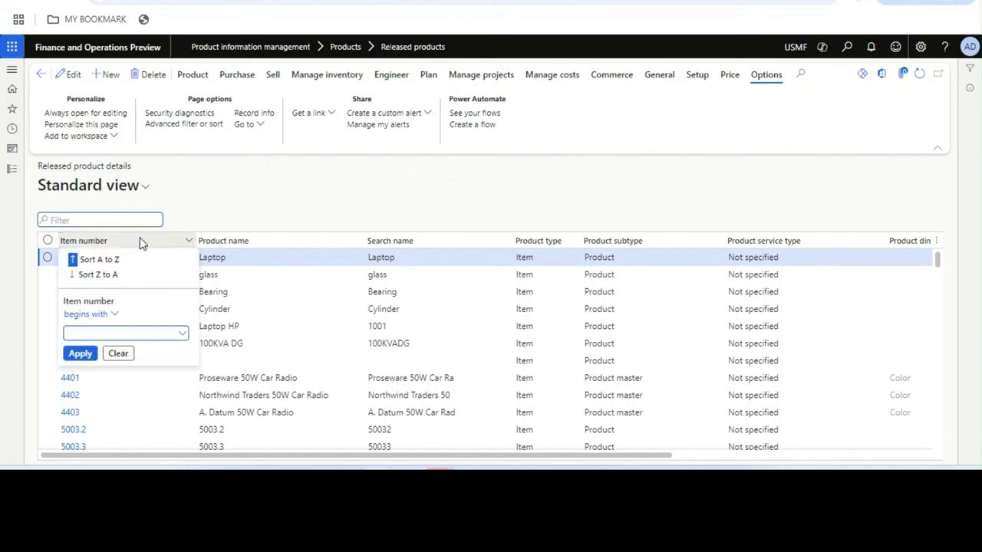
type("5678")
key("Return")
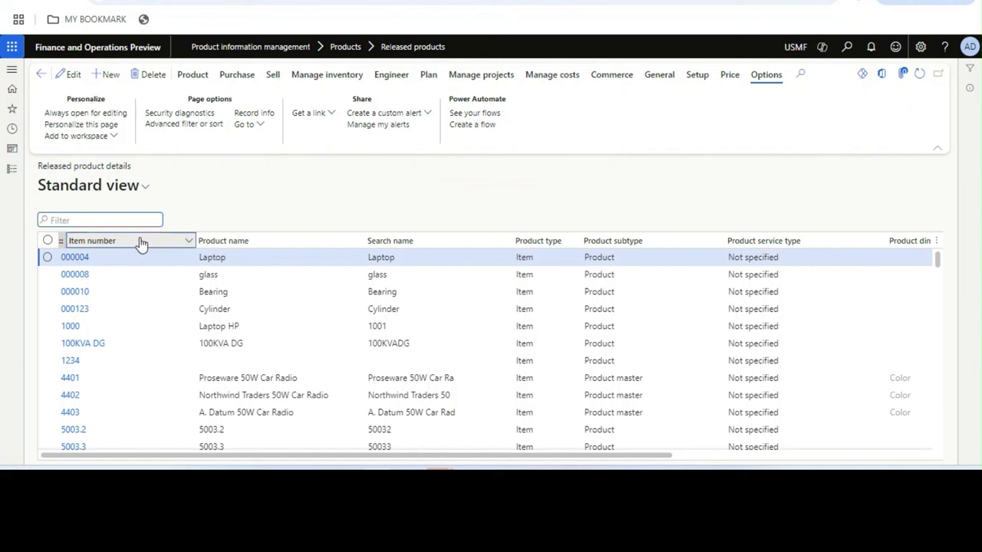
left_click(268, 260)
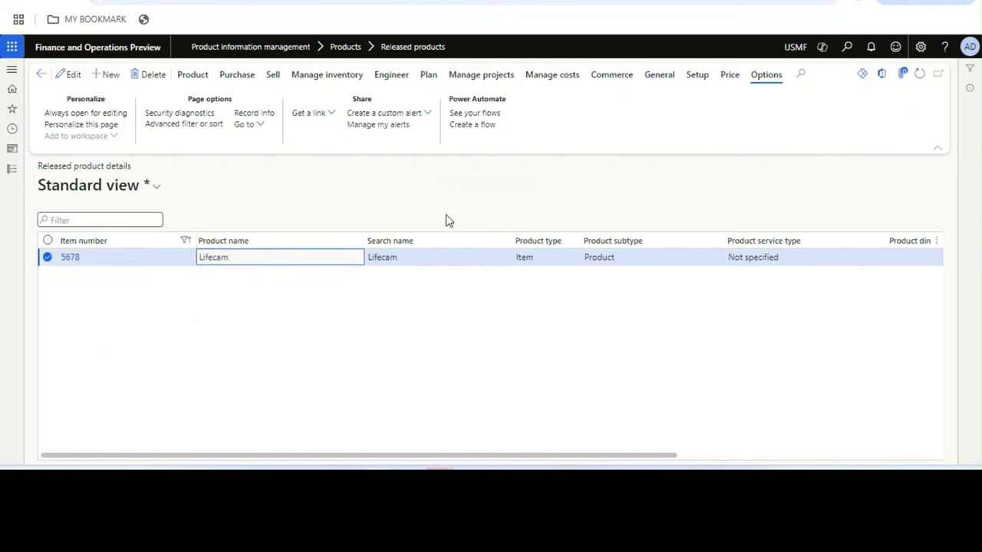
left_click(434, 263)
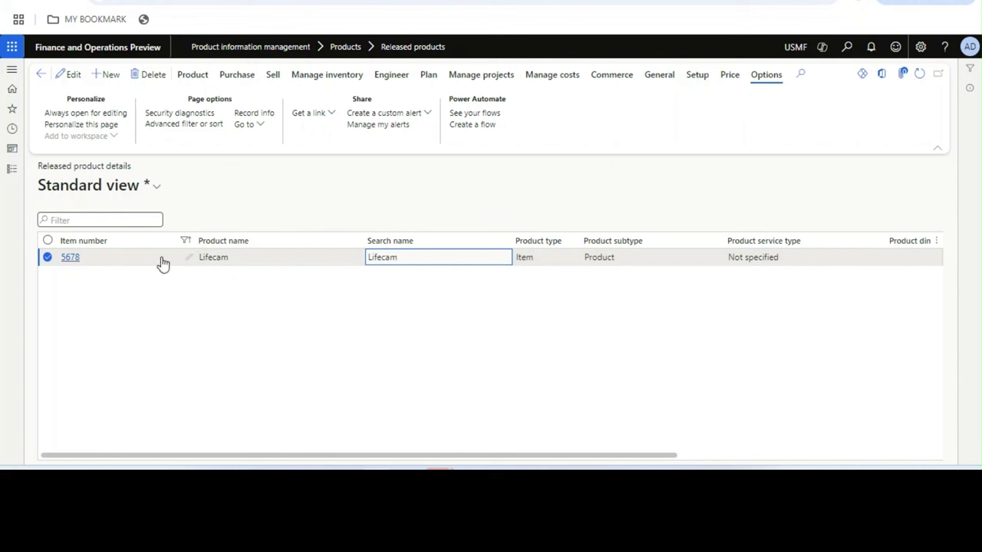
left_click(249, 259)
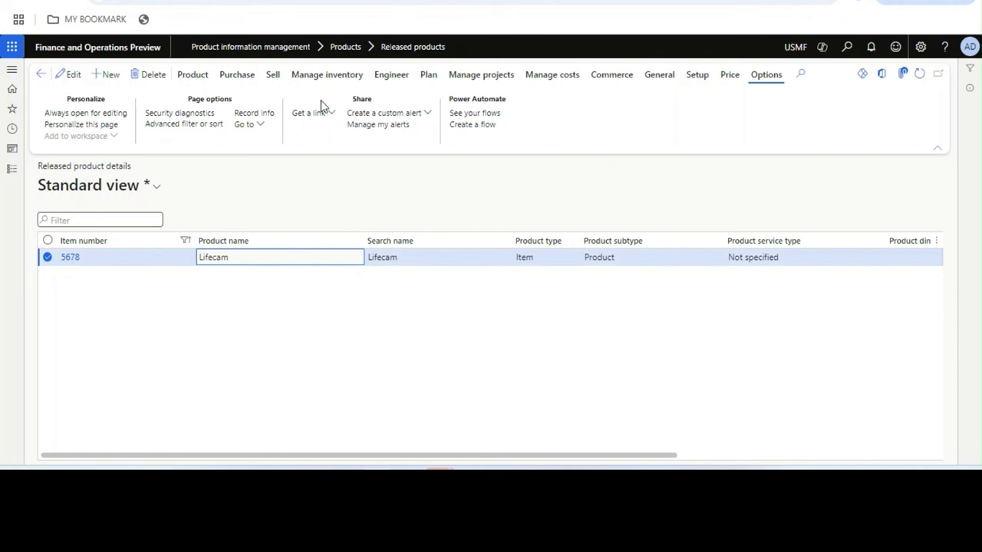
Step: Attempt to rename item 5678 to 1234 through Record info; the rename is refused
left_click(256, 113)
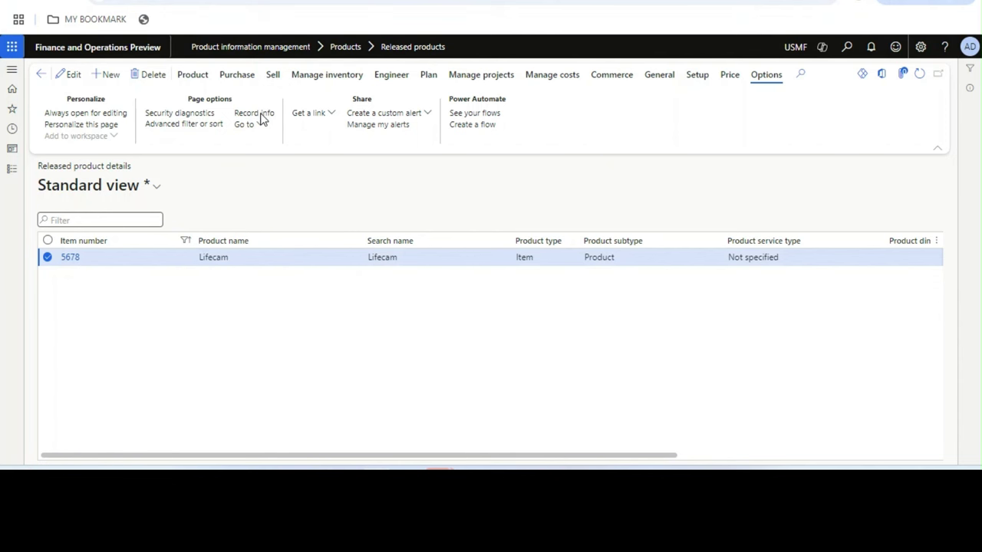
left_click(807, 201)
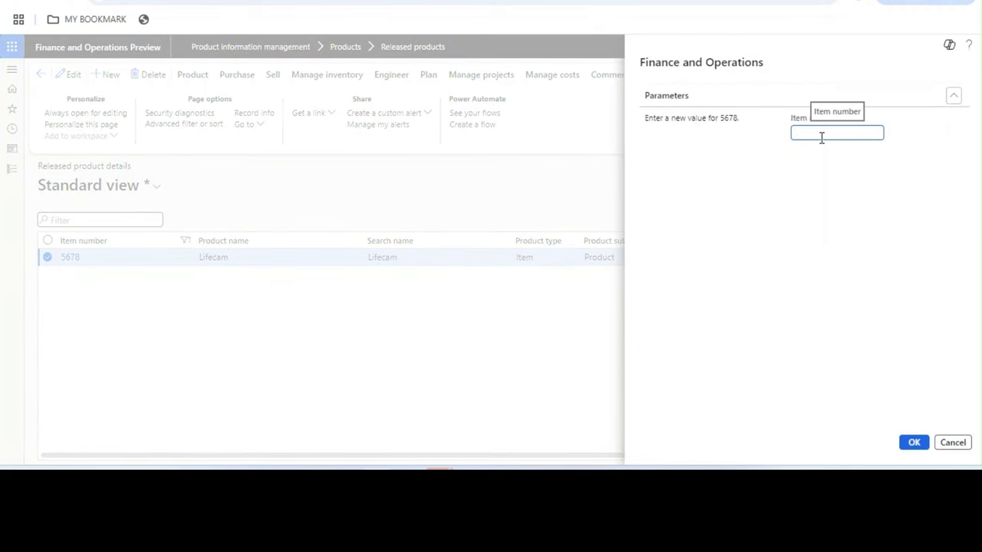
type("1234")
left_click(915, 445)
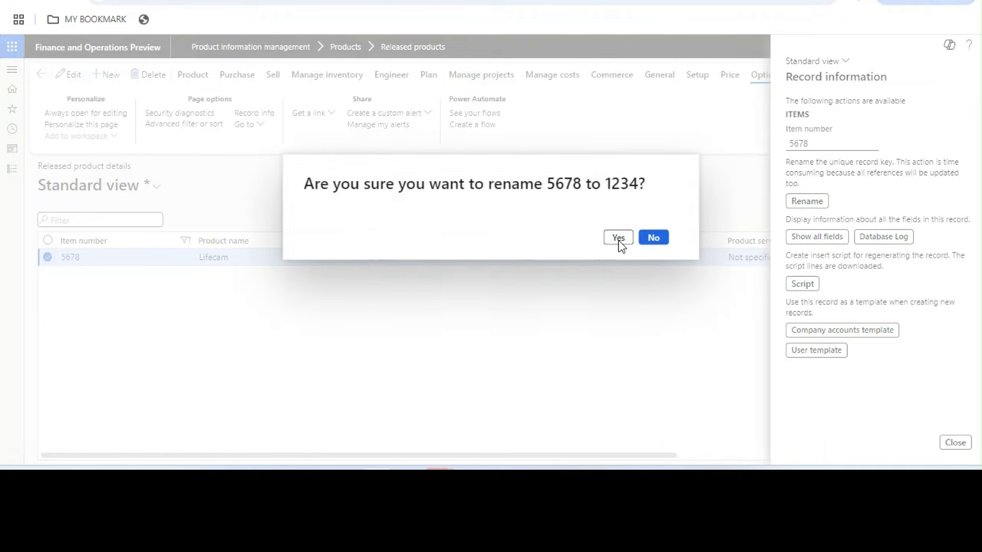
left_click(619, 239)
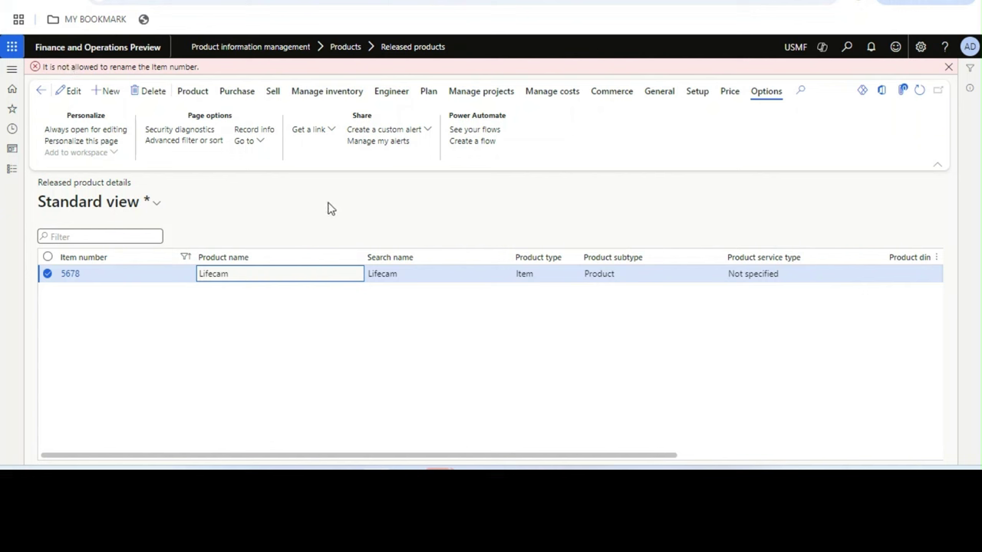
Step: Return to System administration > Feature management
left_click(413, 273)
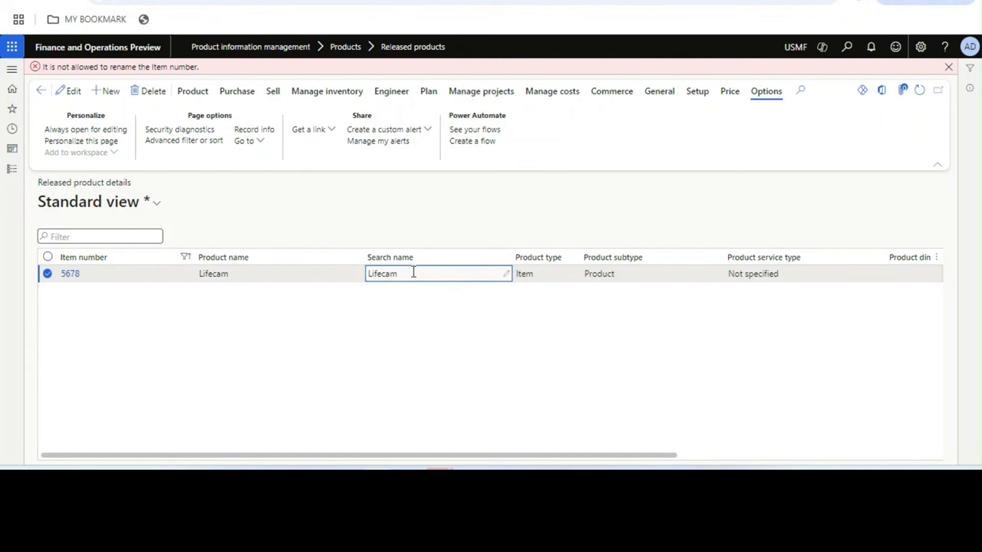
left_click(11, 170)
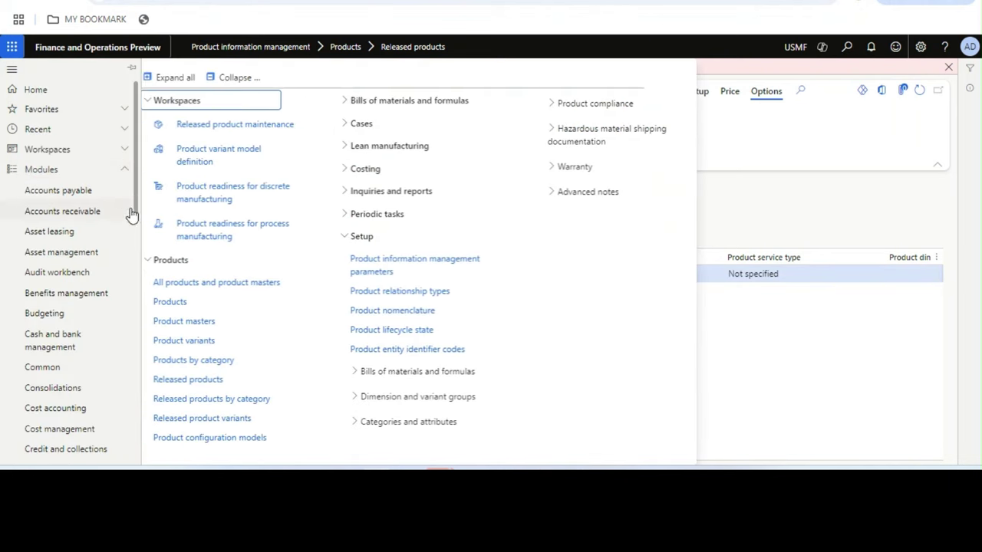
left_click_drag(136, 189, 142, 427)
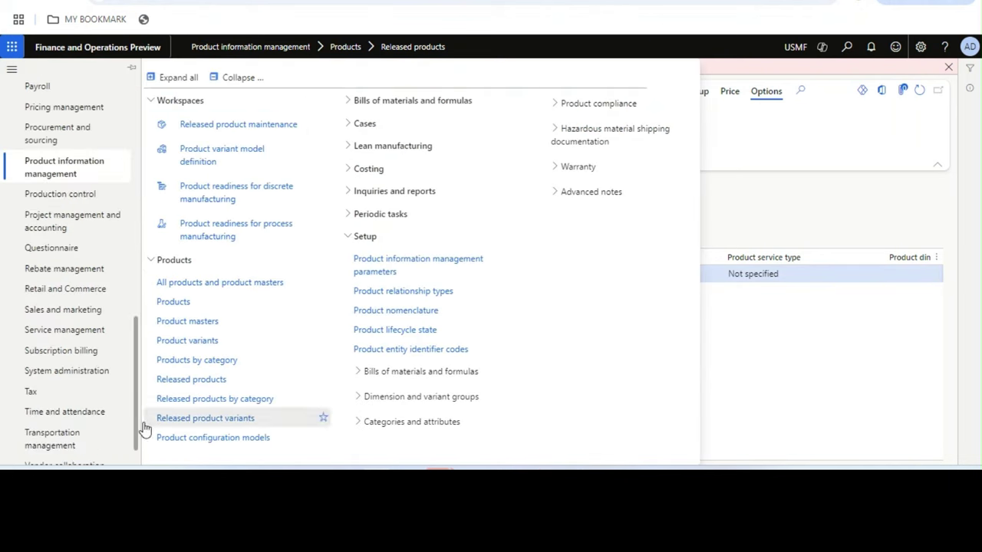
left_click(117, 376)
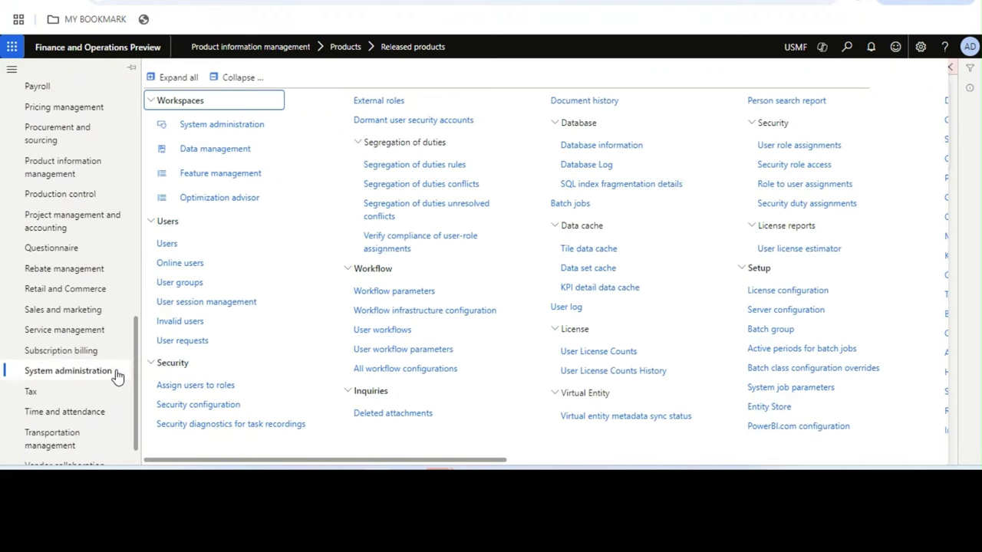
left_click(217, 169)
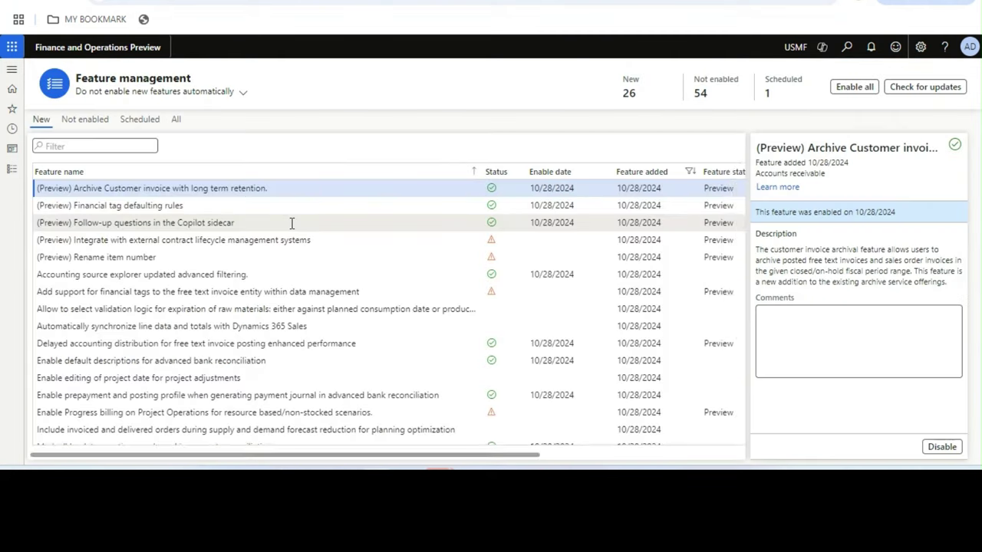
Step: Enable the (Preview) Rename item number feature and confirm the Enable prompt
left_click(438, 258)
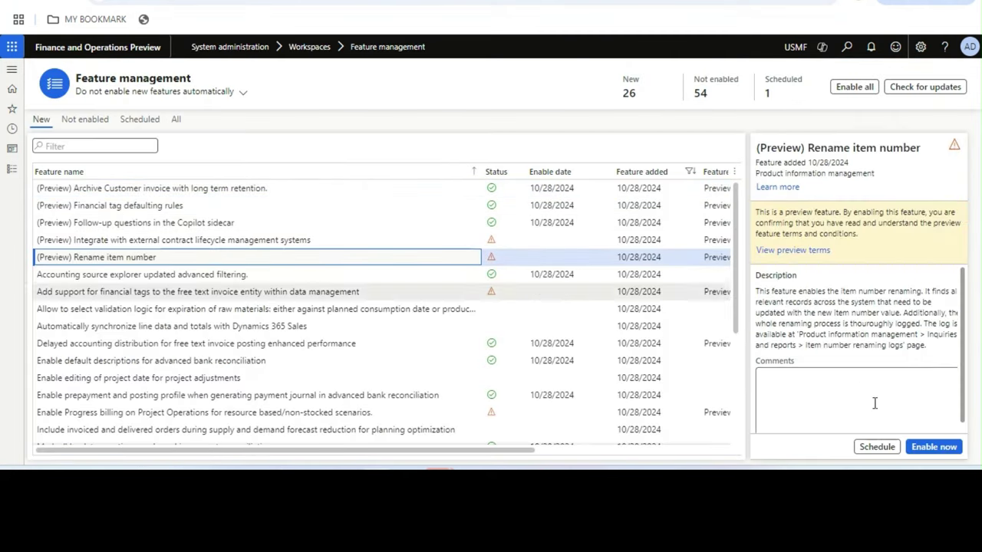
left_click(930, 447)
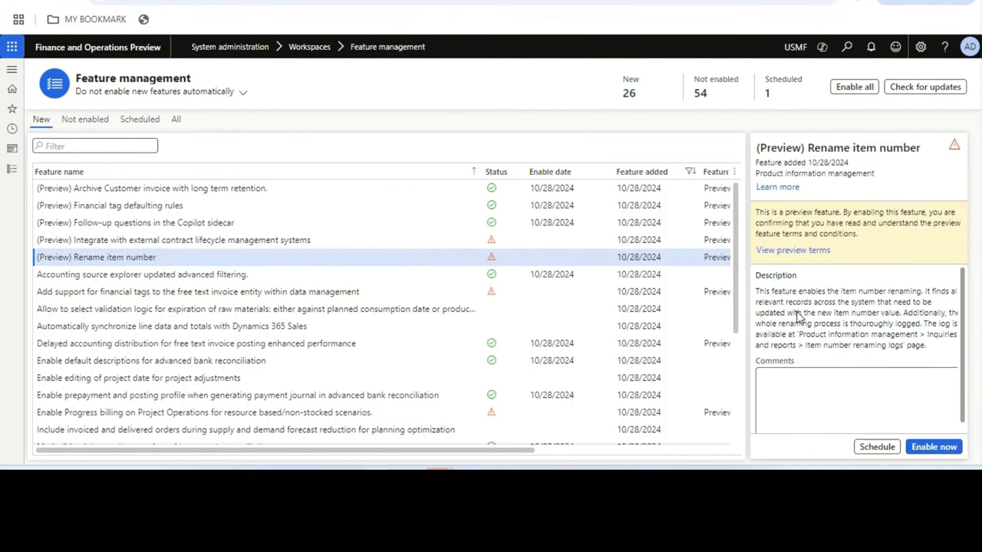
left_click(911, 442)
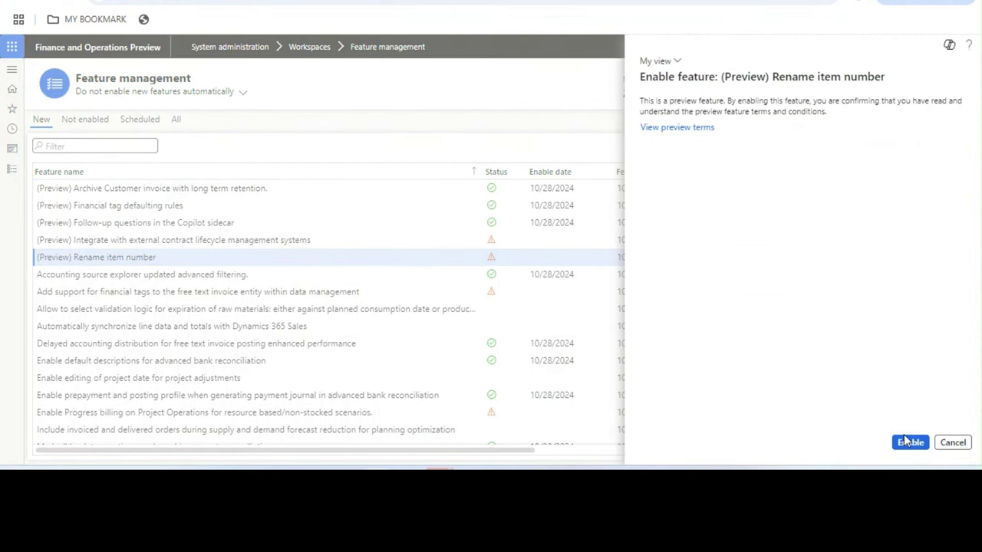
left_click(11, 169)
Step: Reopen Released products, filter item numbers beginning with 56, and select the Lifecam row
scroll(69, 227, "down", 5)
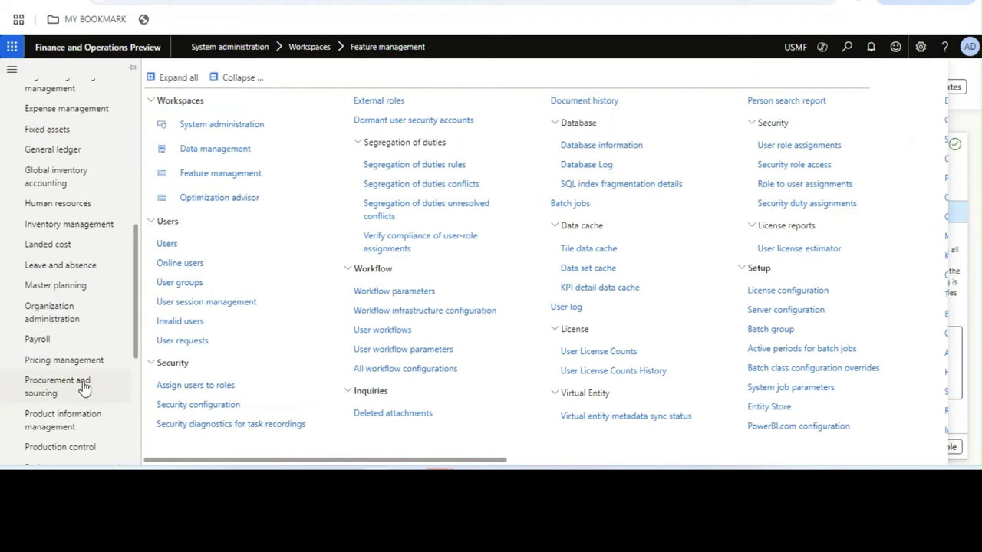
left_click(84, 414)
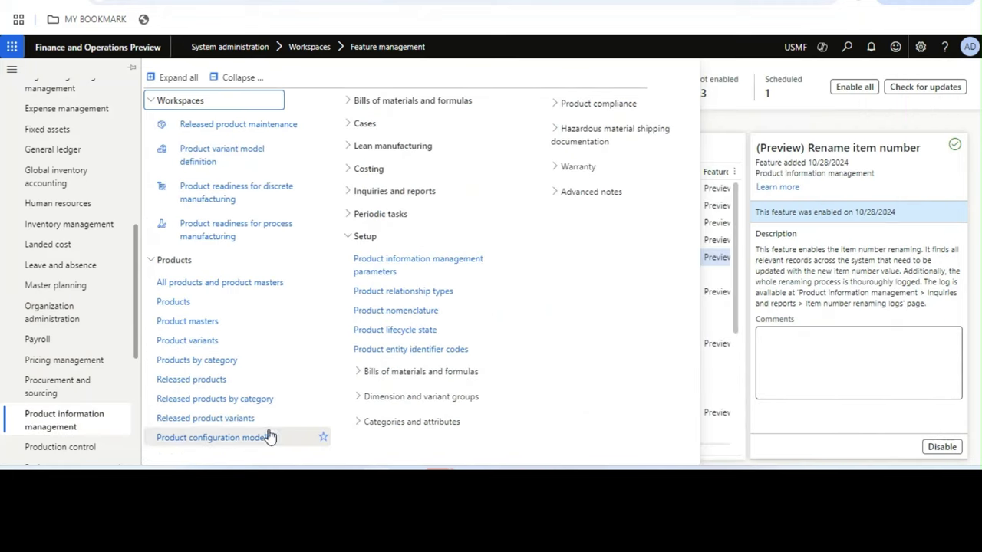
left_click(220, 383)
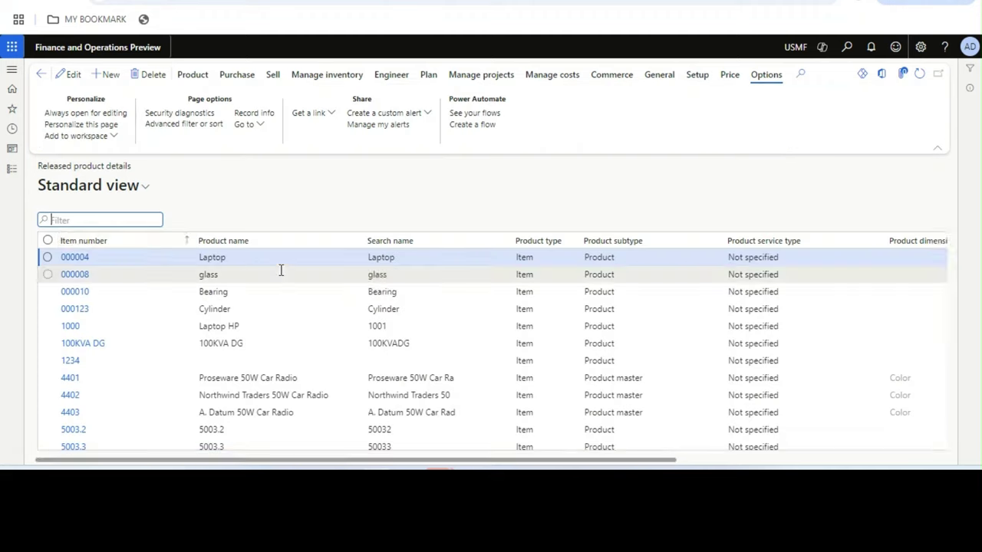
left_click(154, 246)
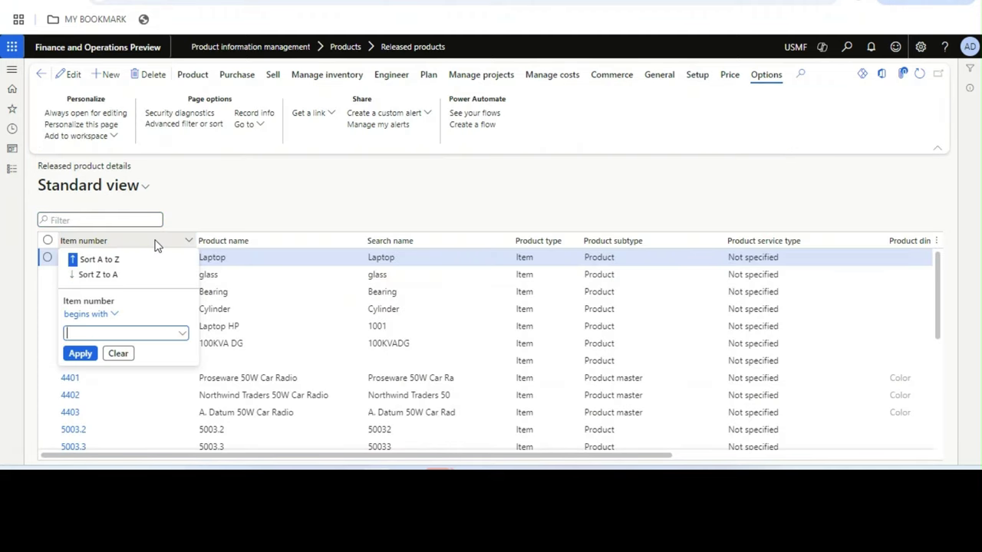
type("56")
key("Return")
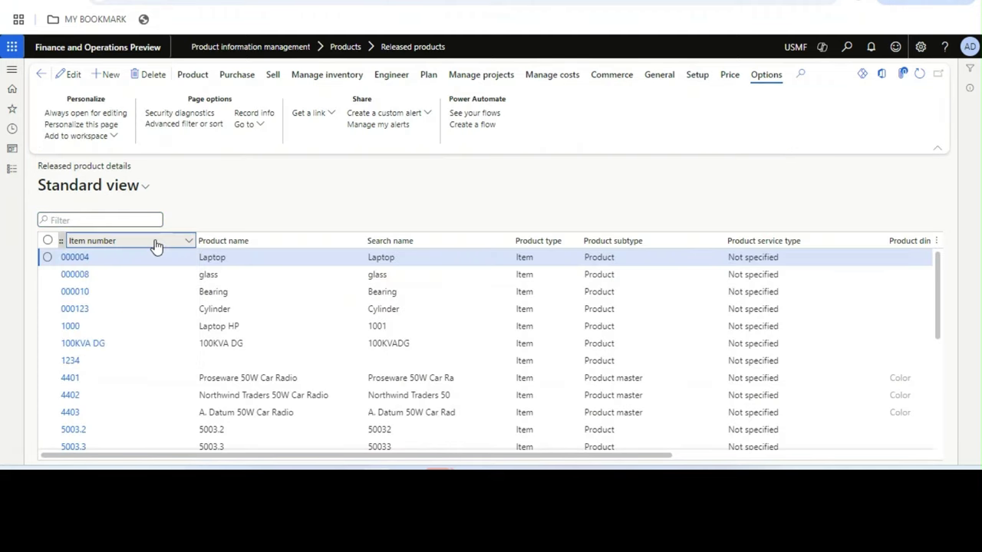
left_click(254, 259)
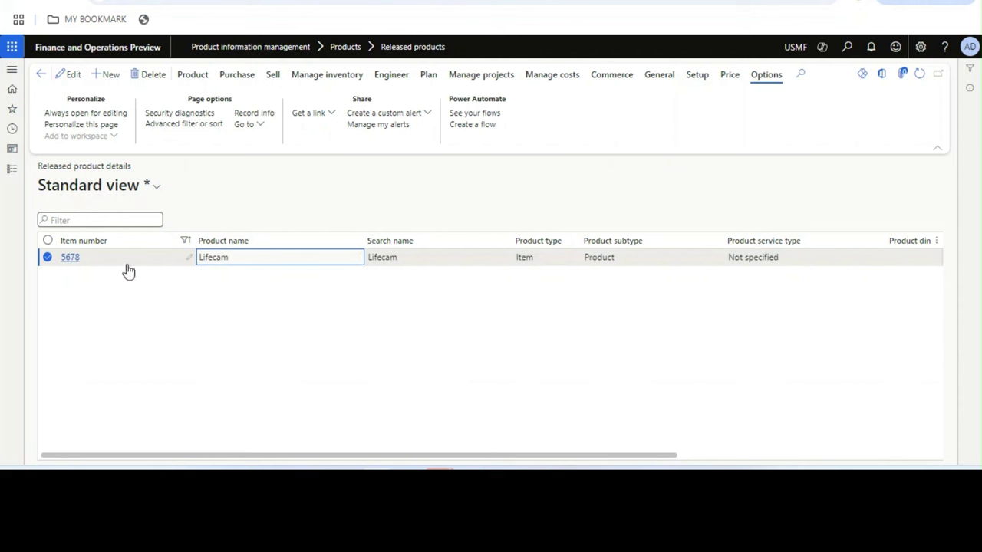
Step: Select the 5678 Lifecam row and show the General tab's Rename item number actions
left_click(110, 261)
left_click(233, 259)
left_click(172, 265)
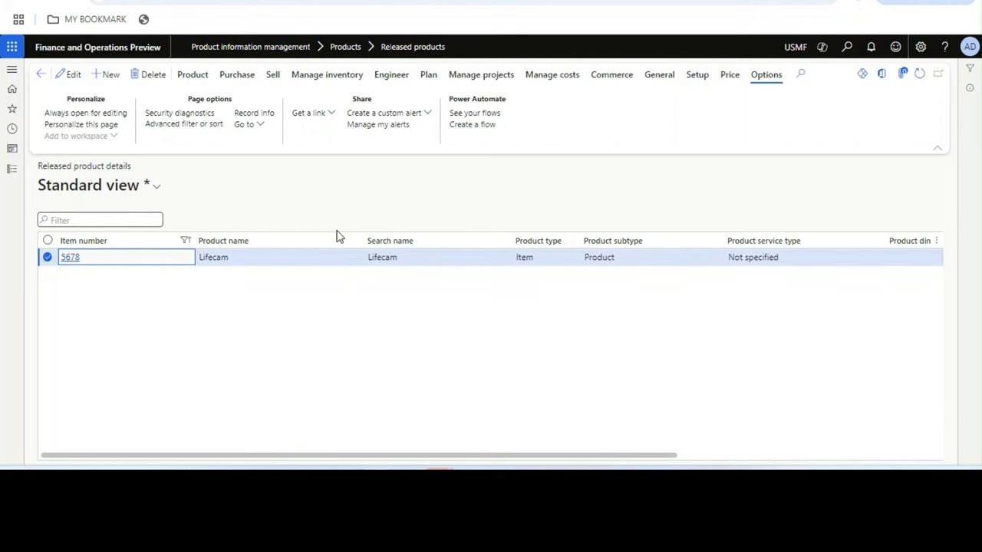
left_click(313, 261)
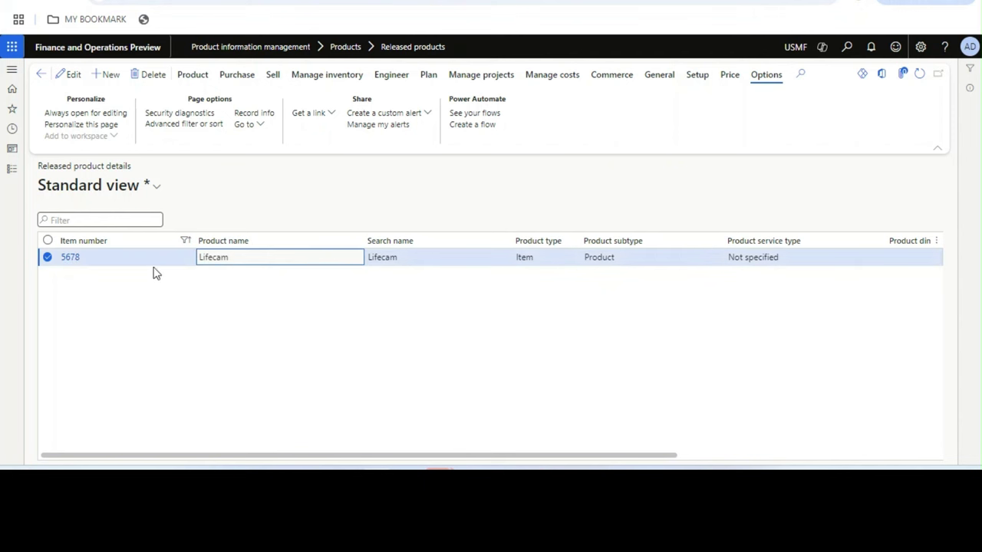
left_click(659, 76)
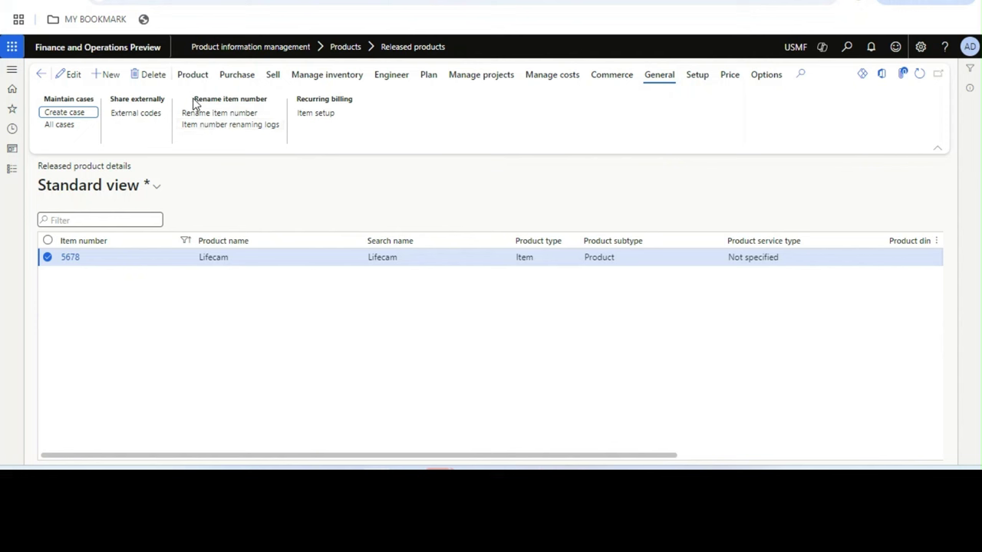
left_click_drag(195, 101, 270, 103)
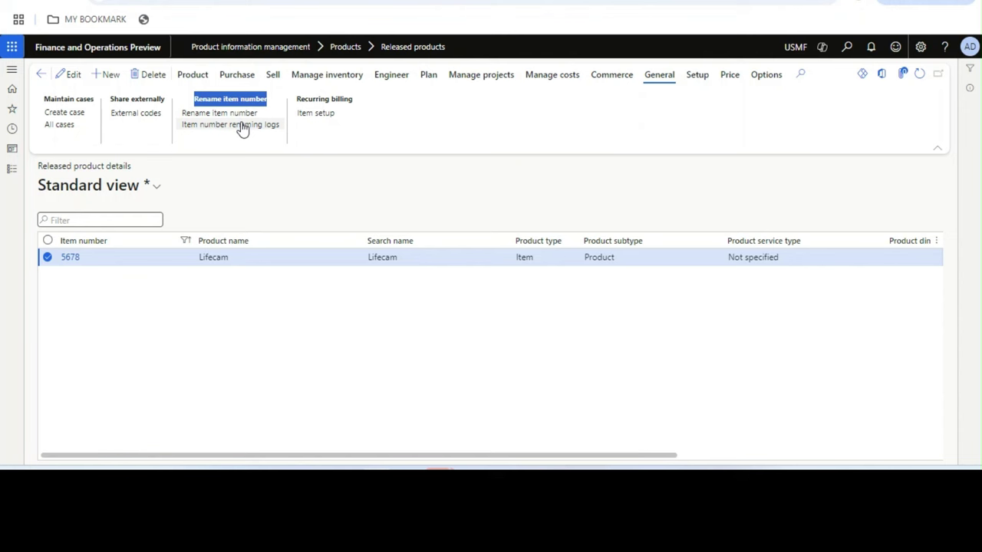
left_click(14, 175)
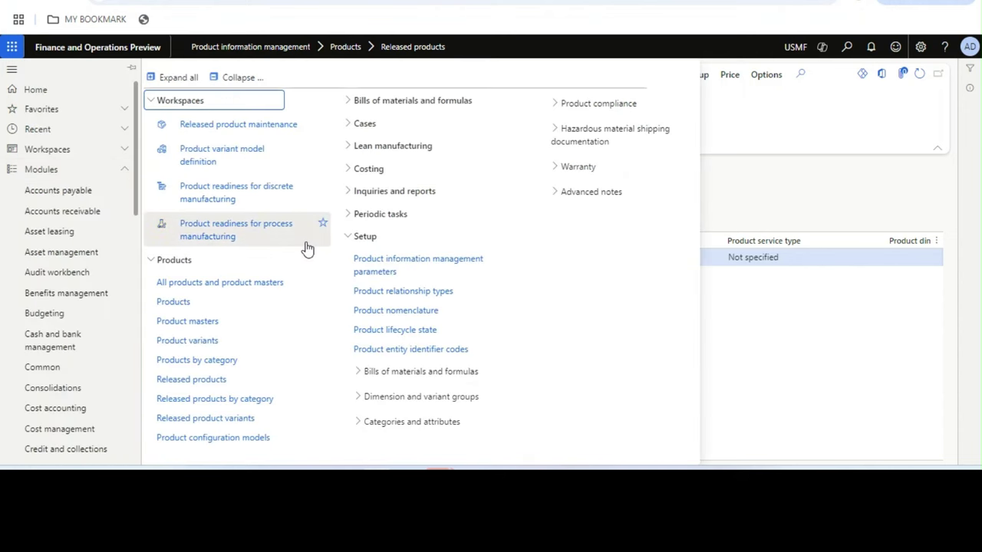
left_click(345, 198)
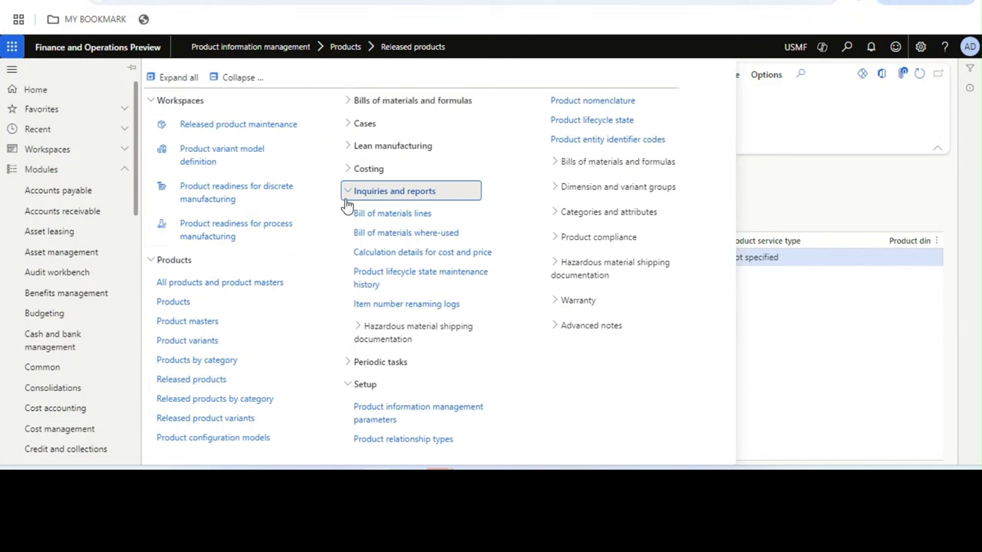
left_click(824, 208)
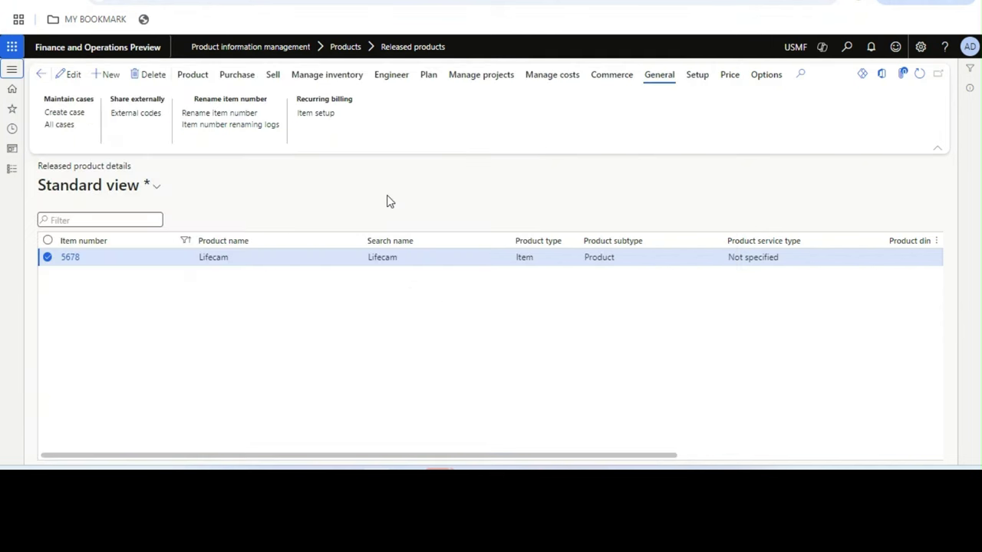
Step: Open Rename item number for 5678 and review the task's explanation and limitations
left_click(230, 117)
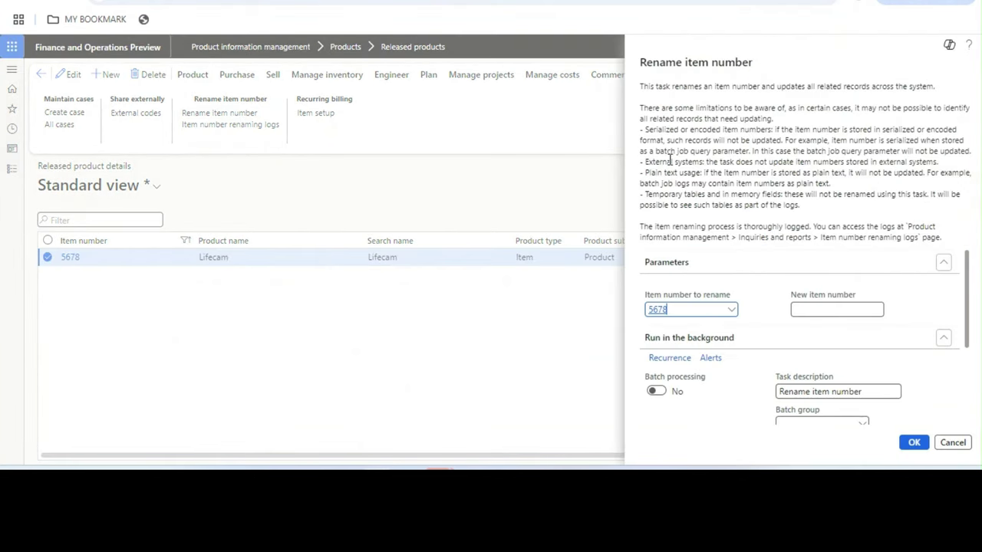
left_click_drag(639, 62, 753, 62)
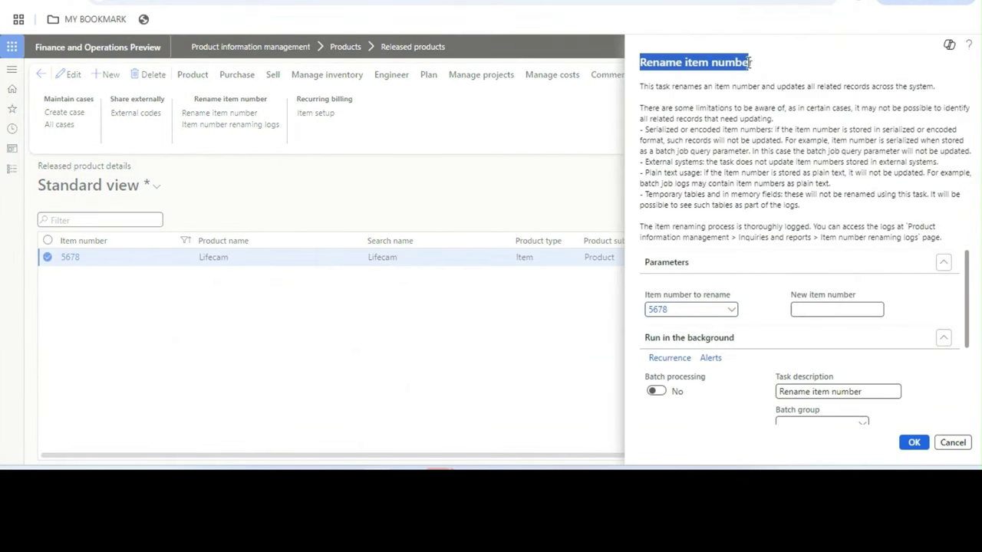
left_click(764, 185)
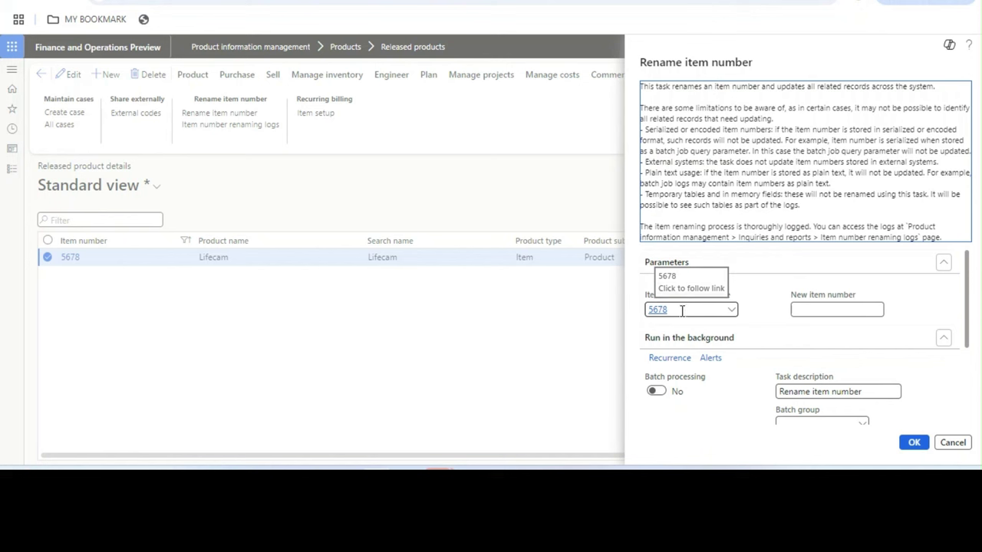
Step: Enter IC-1234 as the new item number, keep 5678 as the item, and run it
left_click(834, 311)
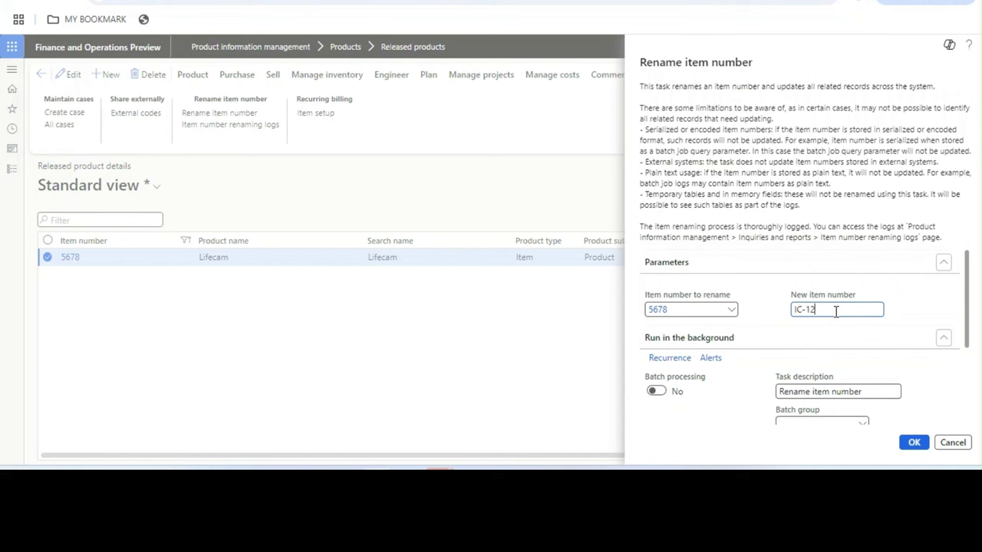
key("Tab")
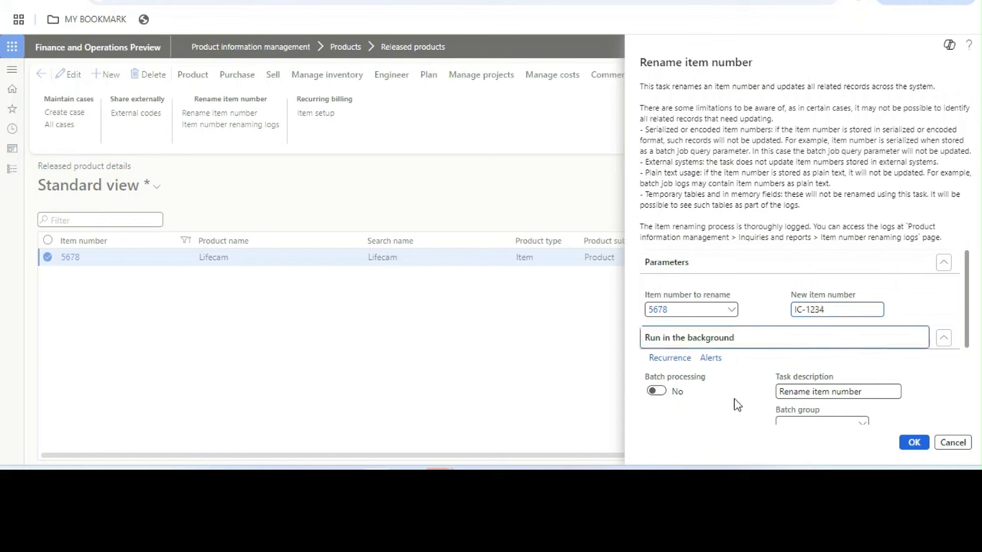
left_click(734, 310)
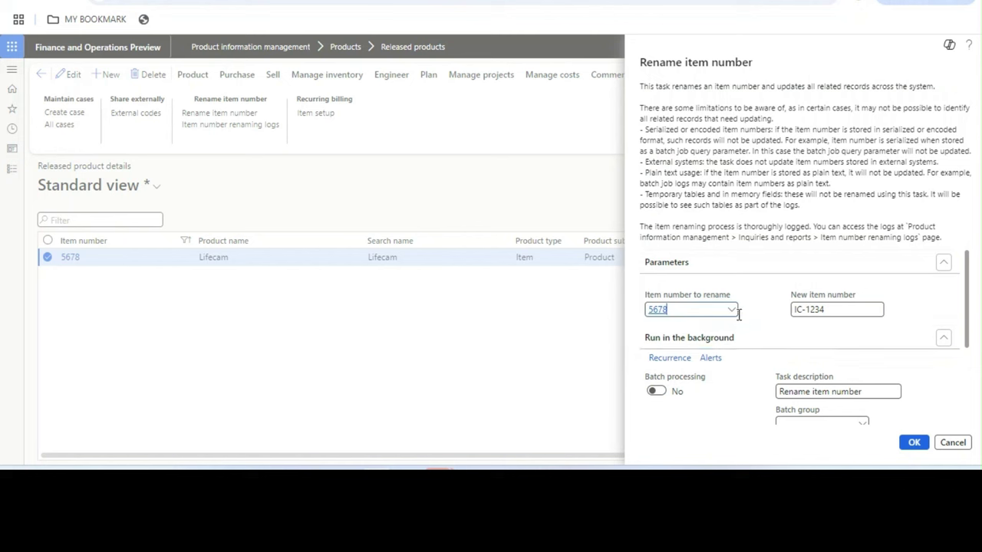
left_click(734, 310)
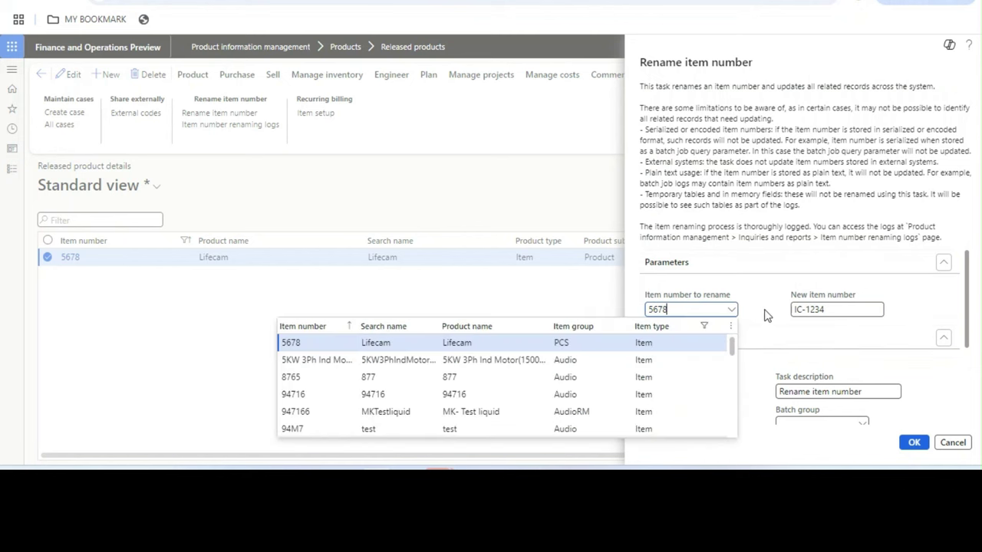
left_click(774, 301)
left_click(920, 443)
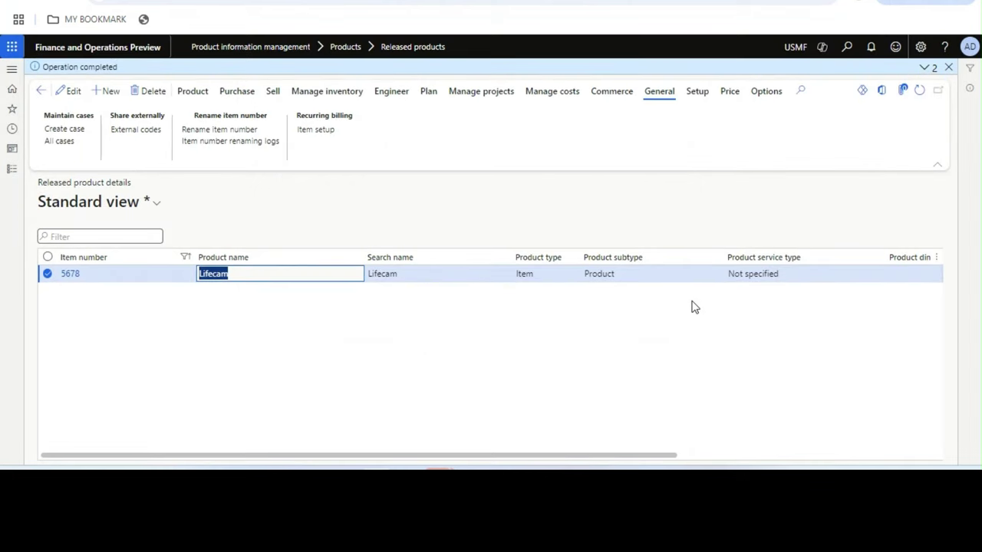
Step: Open the renaming message details and scroll through updated records like BOM calculation transactions
left_click(928, 69)
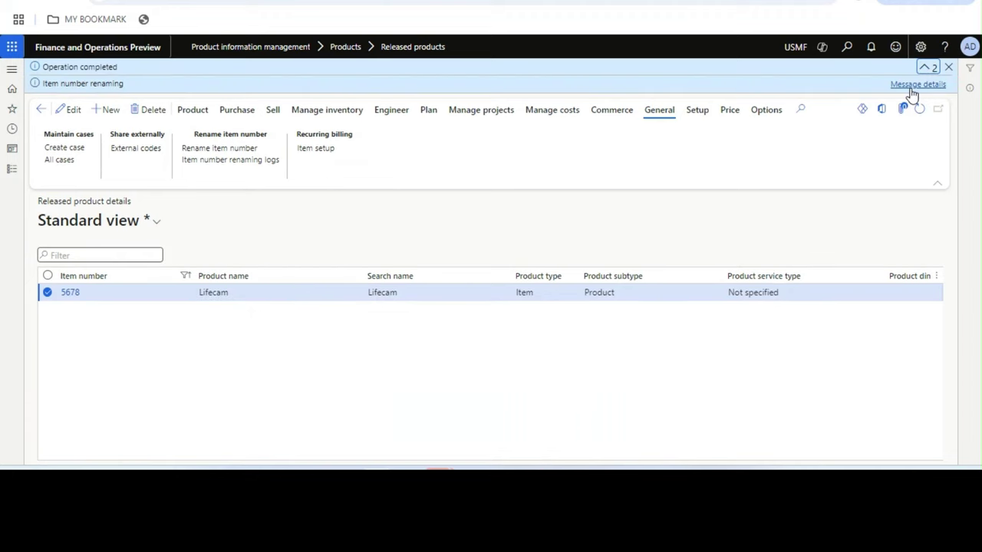
left_click(915, 86)
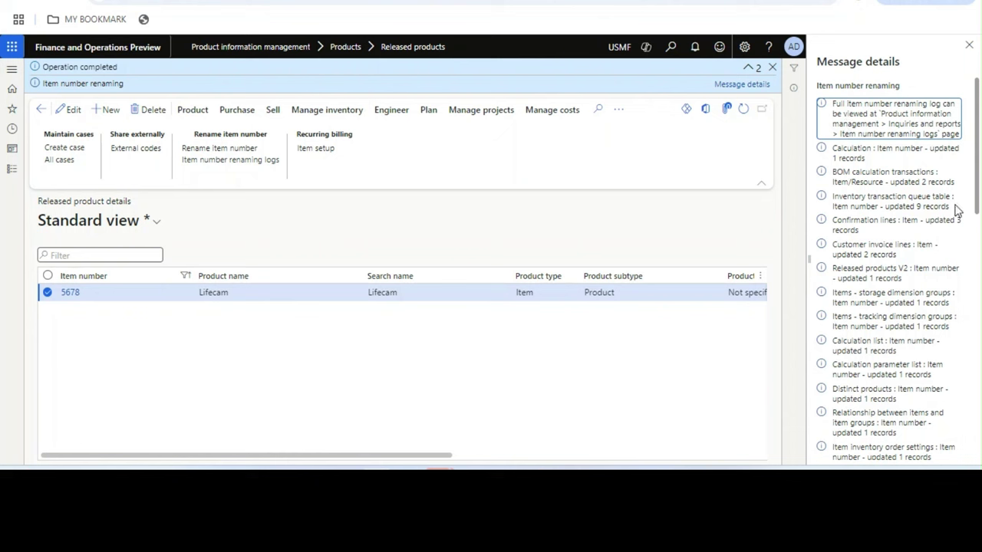
scroll(978, 157, "down", 10)
scroll(959, 366, "up", 10)
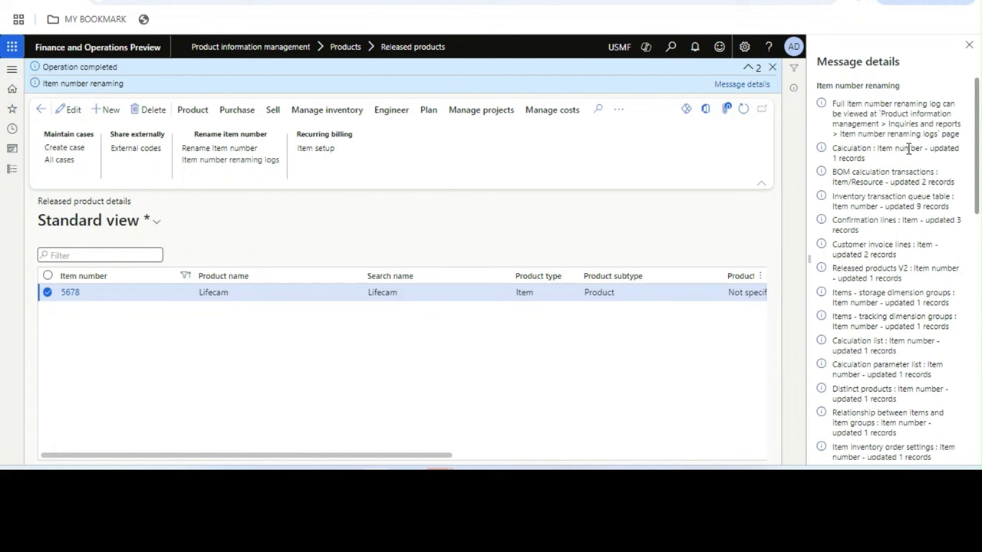
left_click(844, 175)
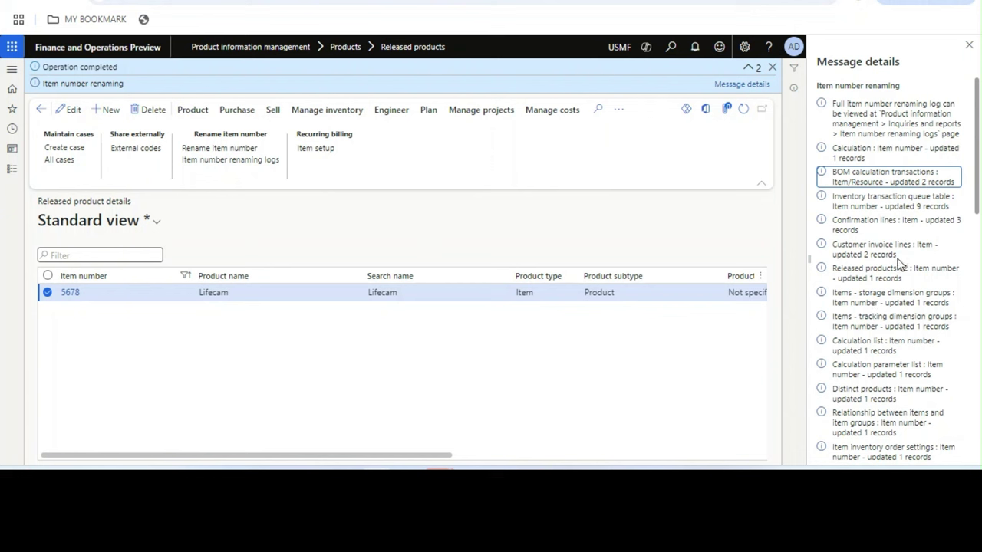
scroll(962, 293, "down", 4)
scroll(963, 293, "down", 6)
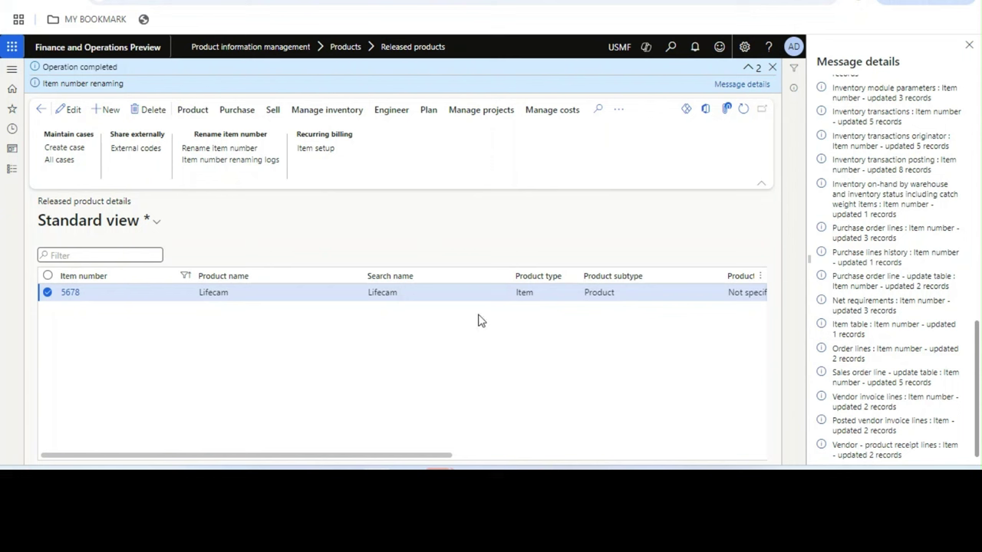
left_click(431, 294)
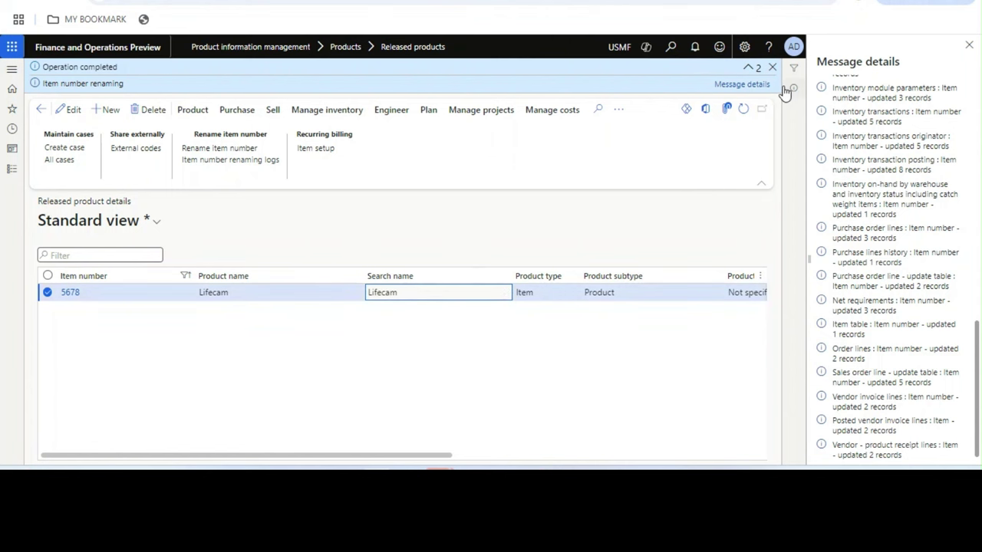
Step: Close the messages, refresh, clear the item number filter, and select the IC-1234 Lifecam row
left_click(969, 48)
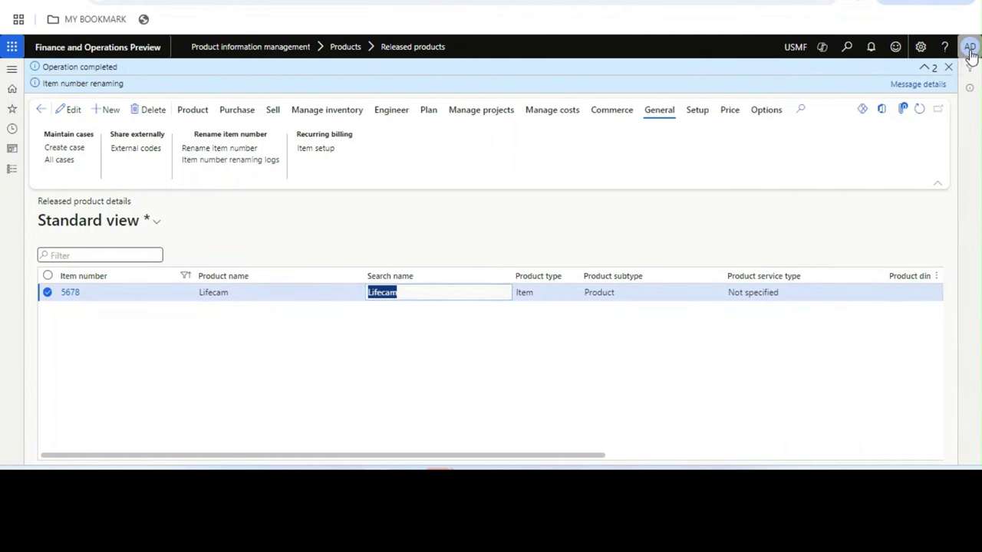
left_click(950, 68)
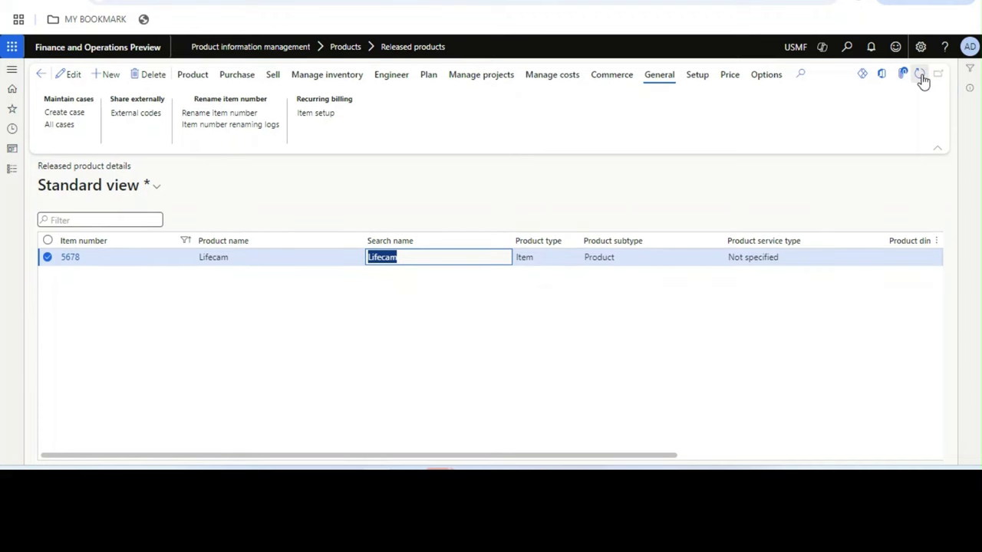
left_click(920, 75)
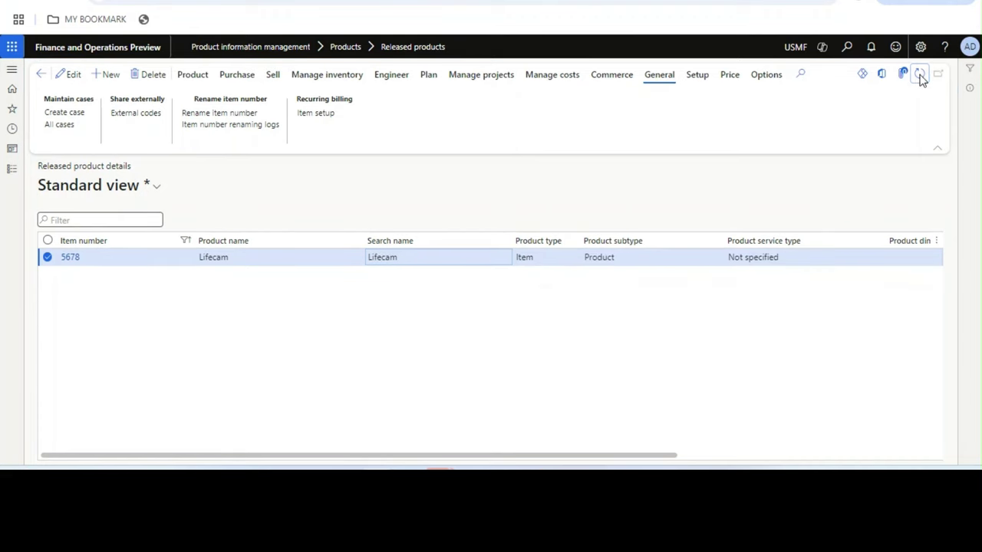
left_click(136, 244)
key("BackSpace")
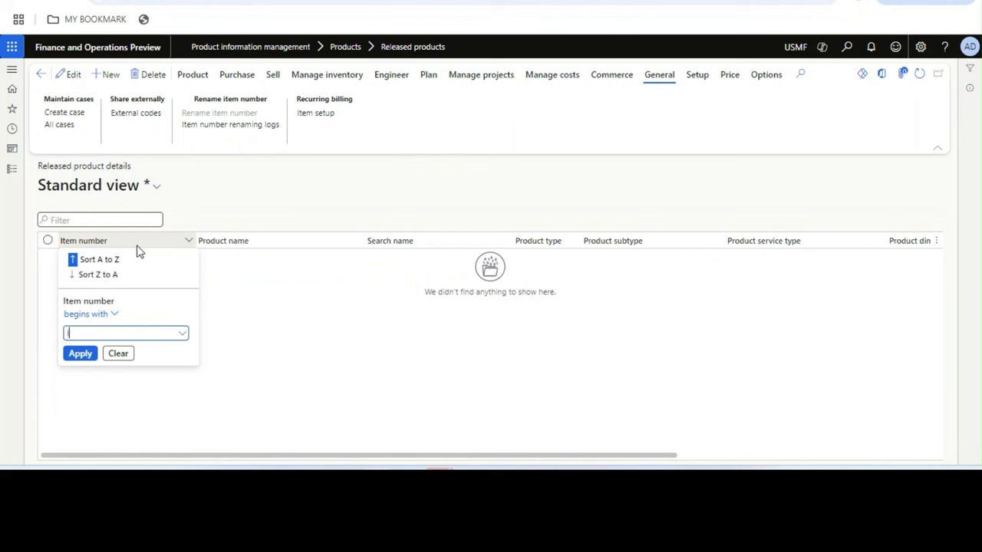
key("Return")
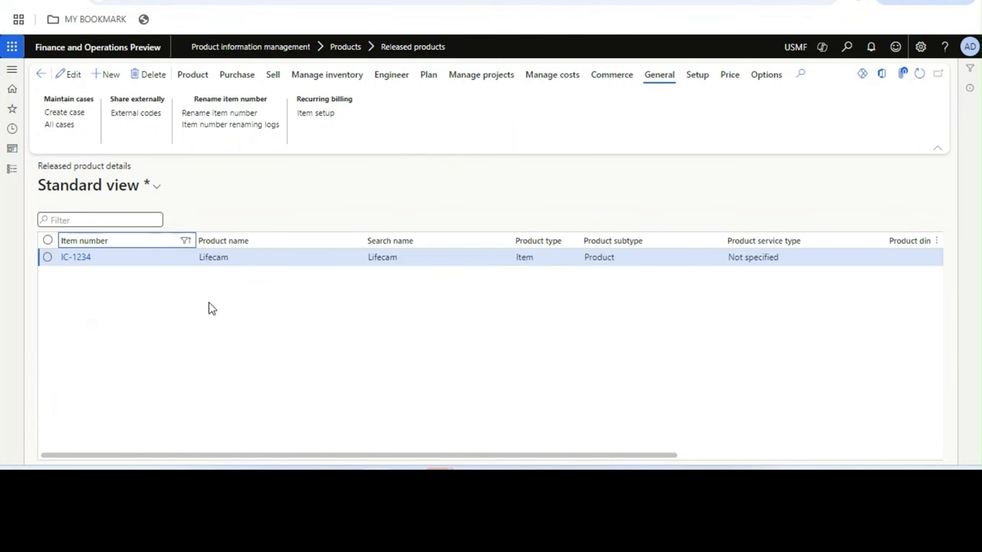
left_click(270, 260)
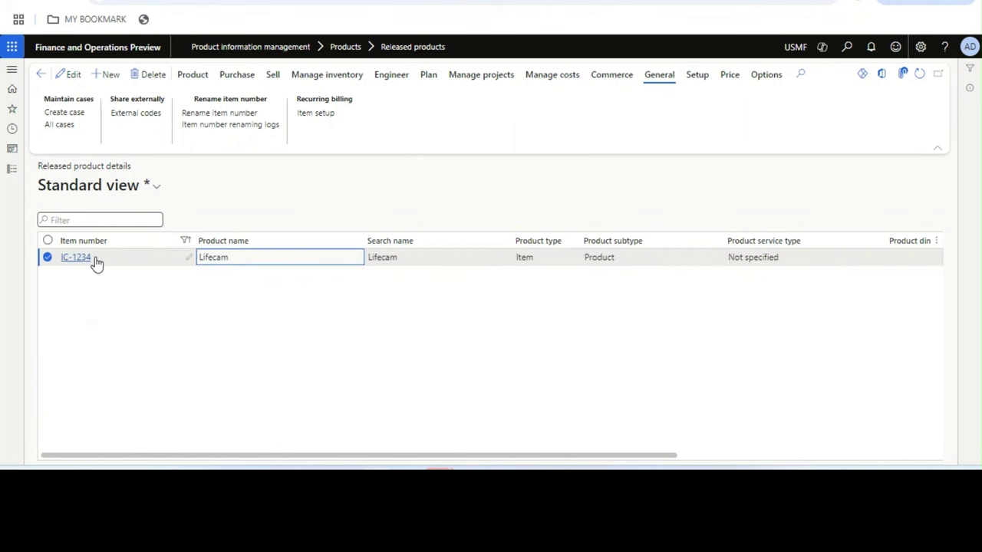
Step: Open IC-1234's inventory transactions and select the purchase order 00002651 transaction
left_click(345, 81)
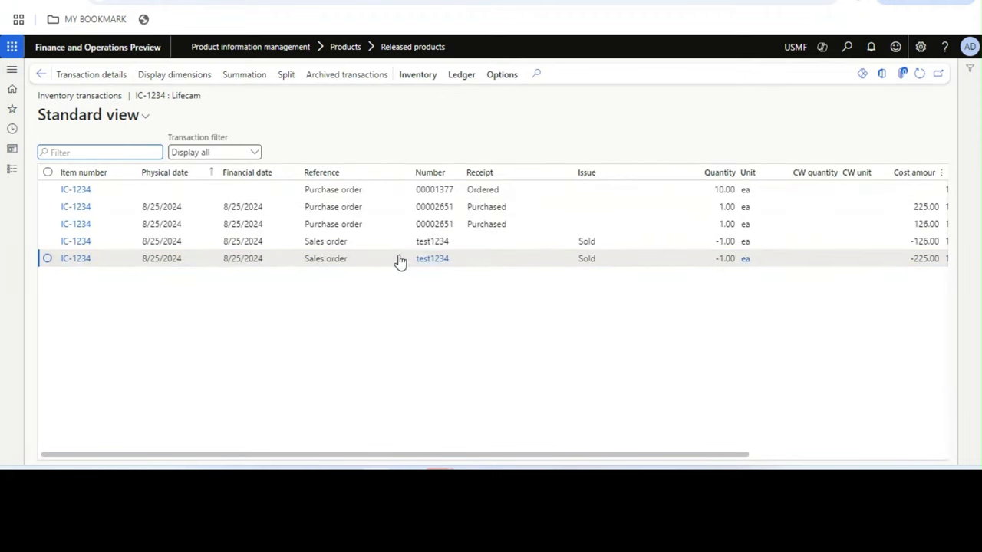
left_click(469, 258)
left_click(495, 229)
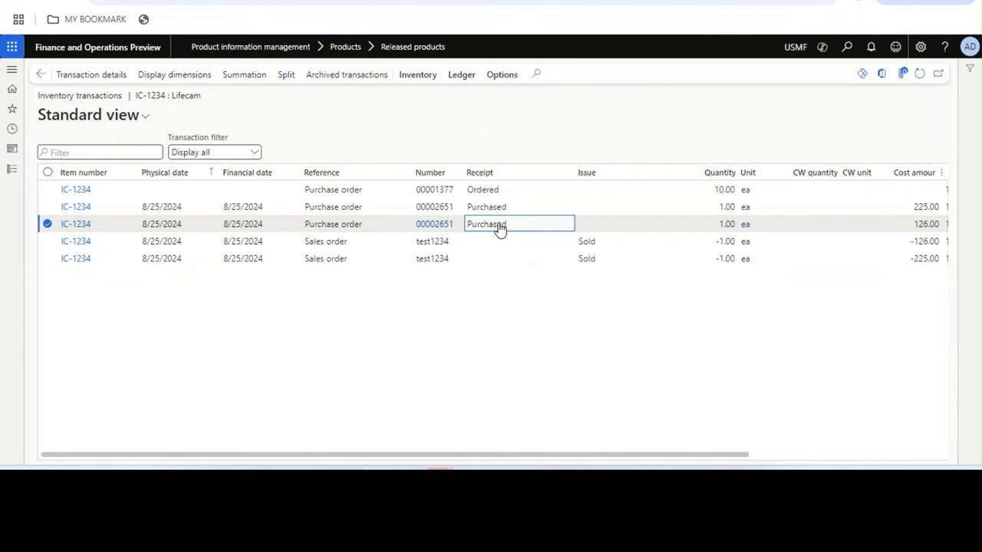
Step: Check that purchase order 00002651's lines carry IC-1234, then return to the transactions list
left_click(424, 225)
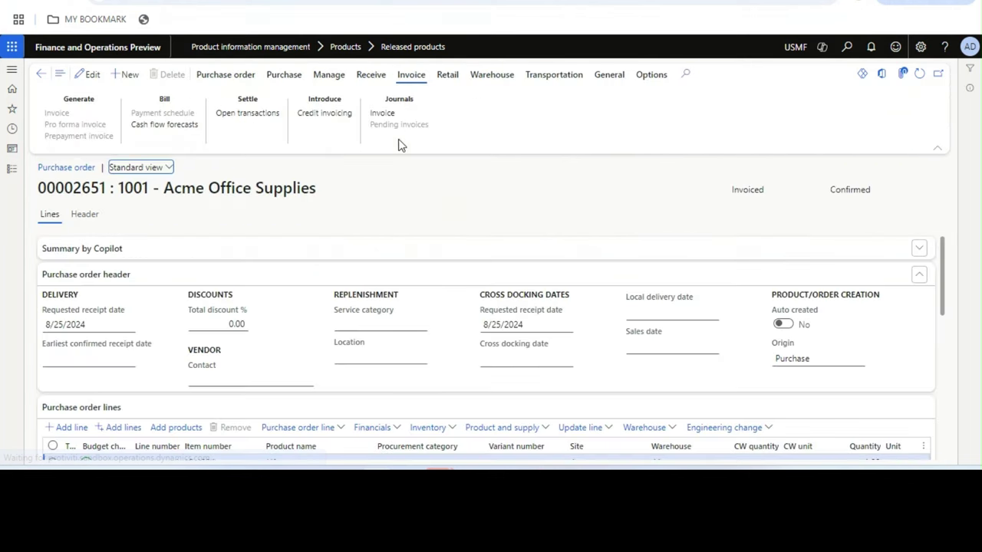
scroll(941, 307, "down", 5)
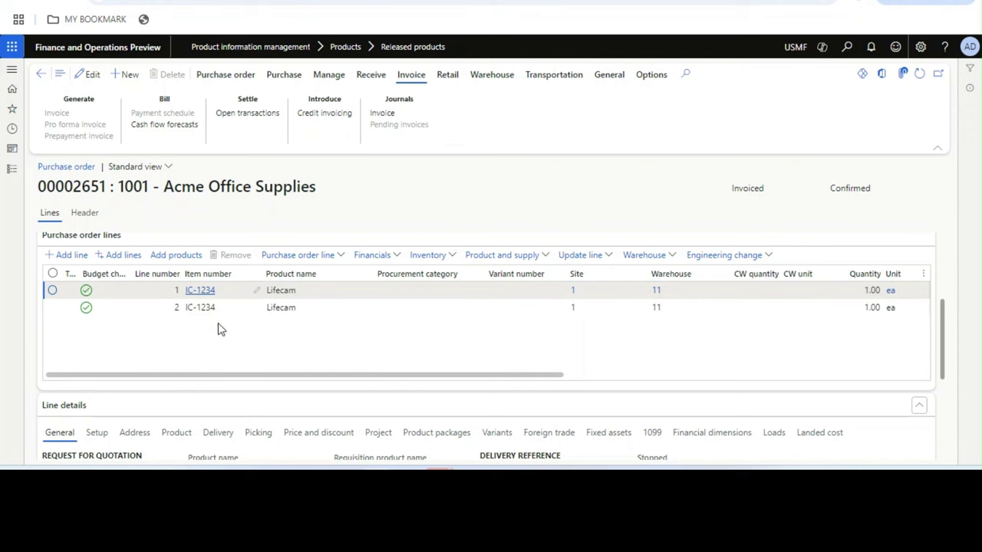
left_click(40, 74)
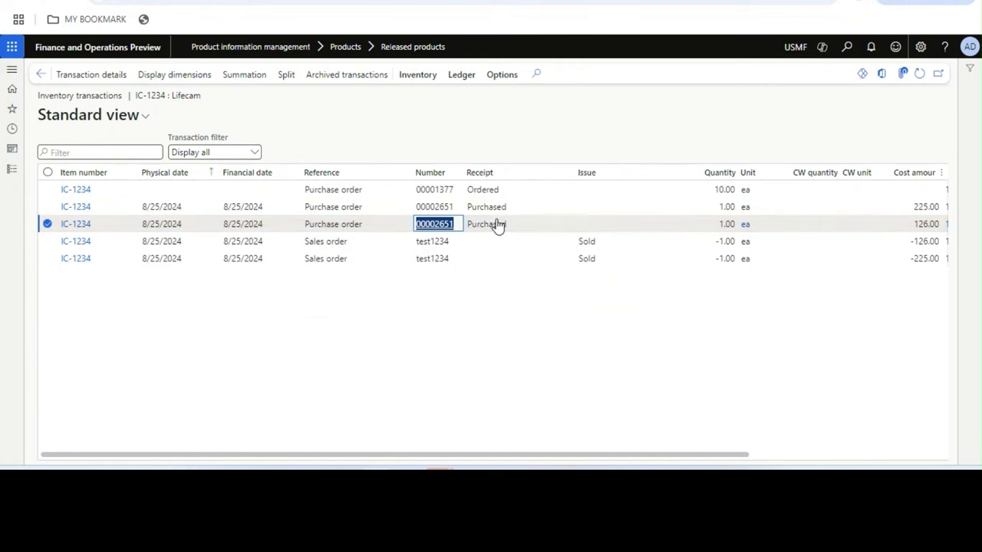
left_click(497, 224)
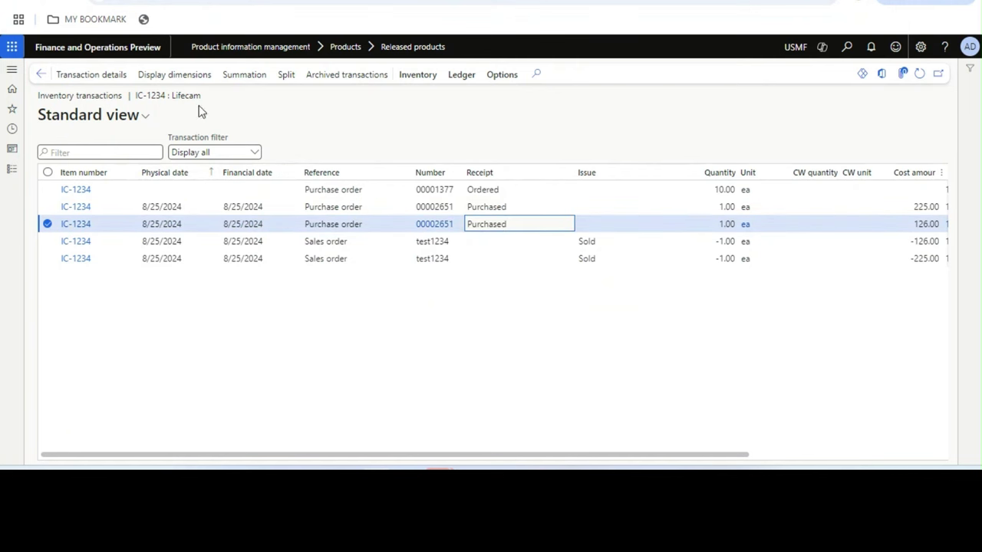
Step: Back on Released products, review the IC-1234 row: Lifecam, product type Item, subtype Product
left_click(39, 76)
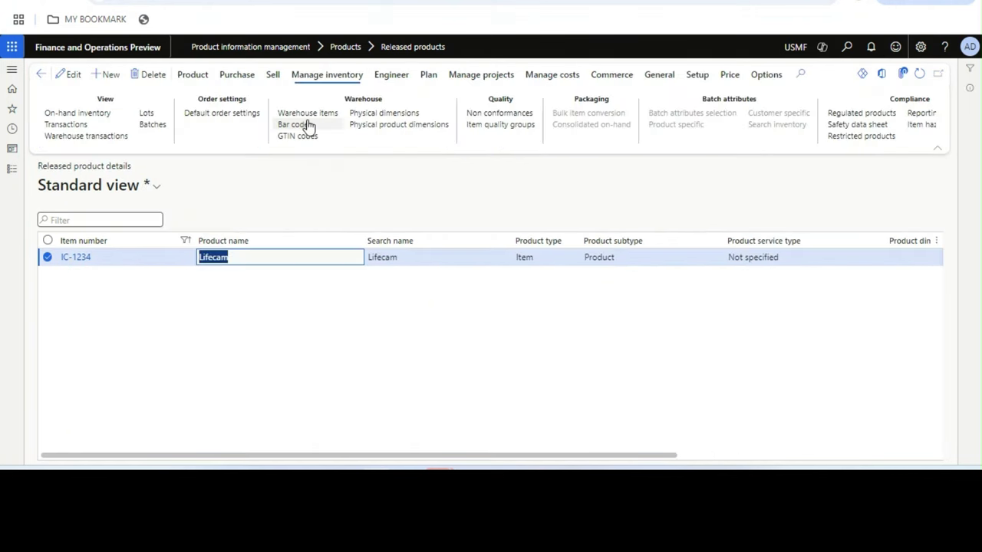
left_click(420, 257)
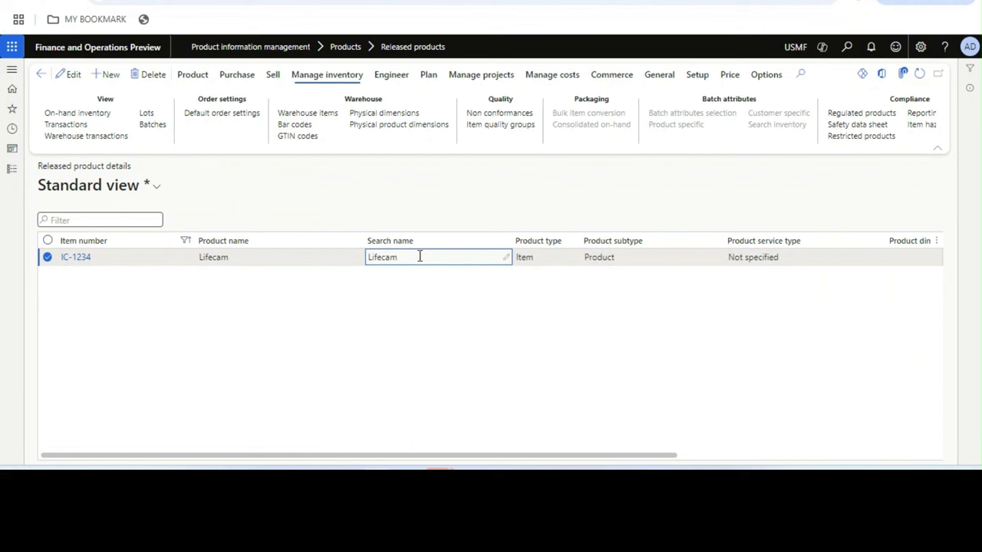
left_click(265, 257)
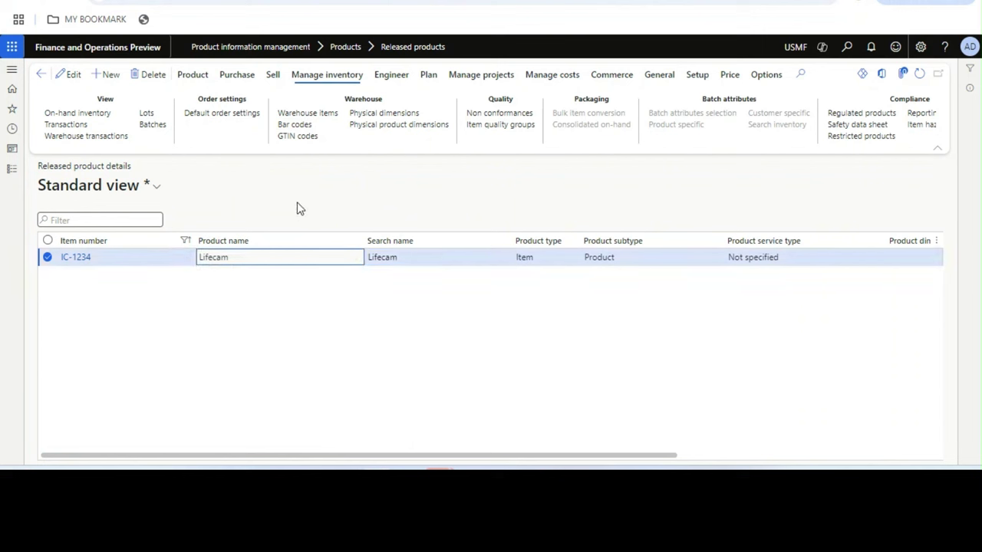
left_click(543, 263)
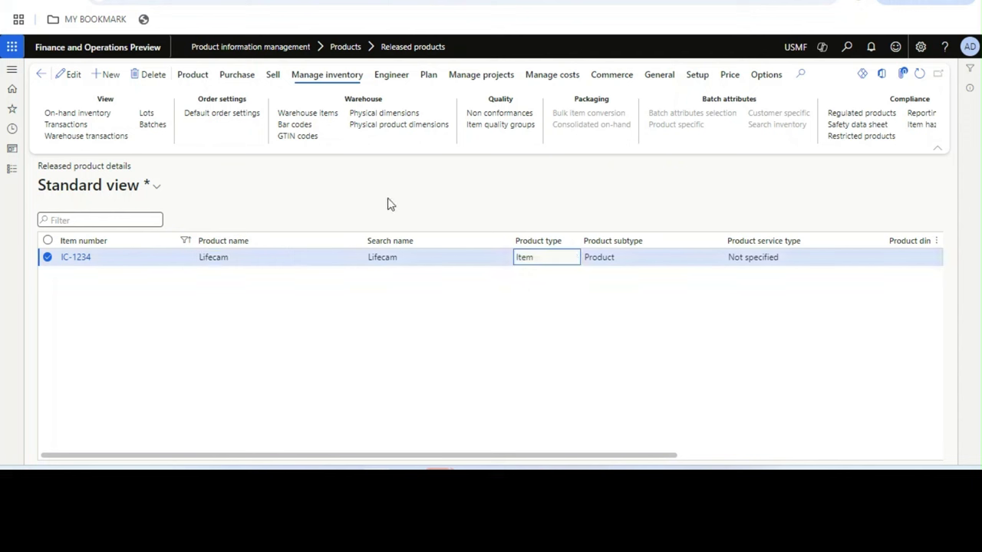
left_click(285, 258)
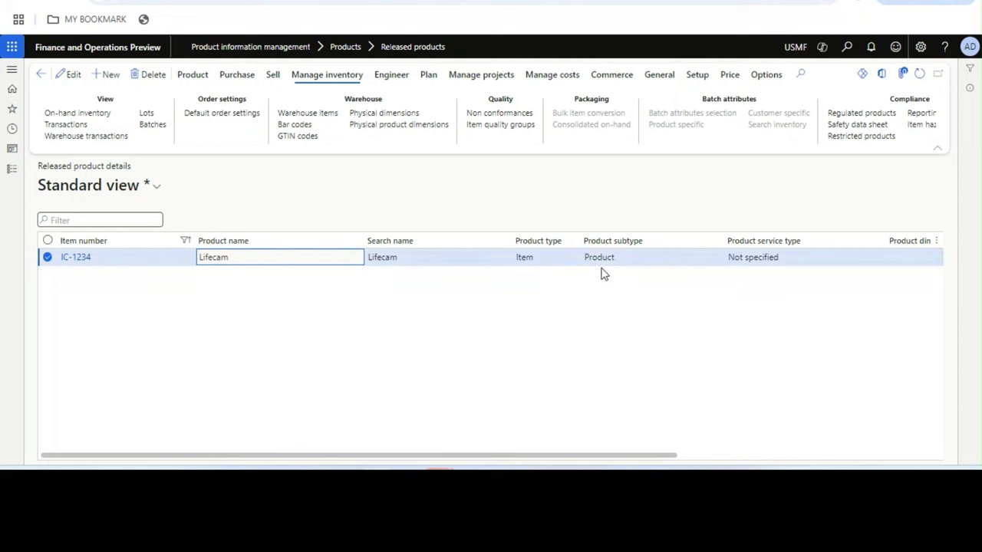
left_click(624, 265)
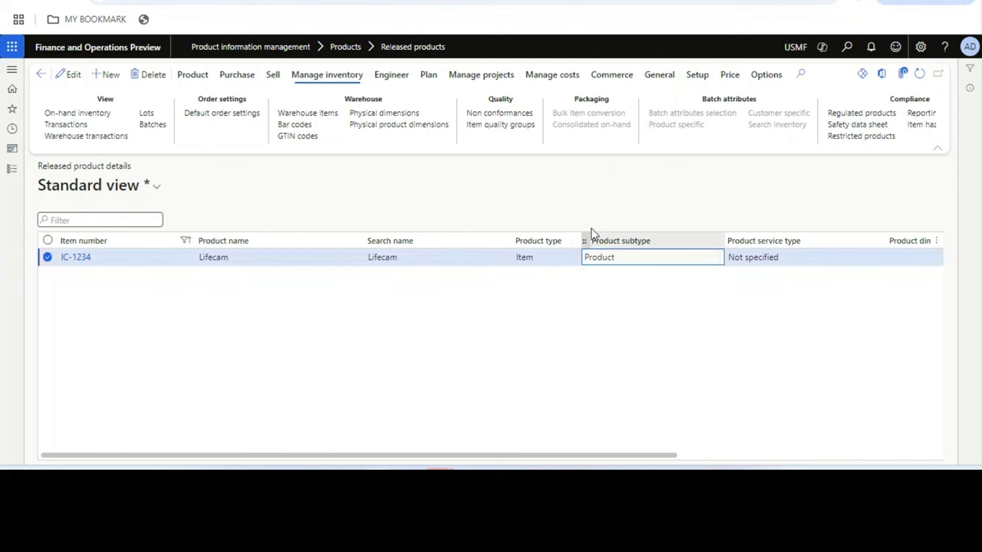
left_click(652, 86)
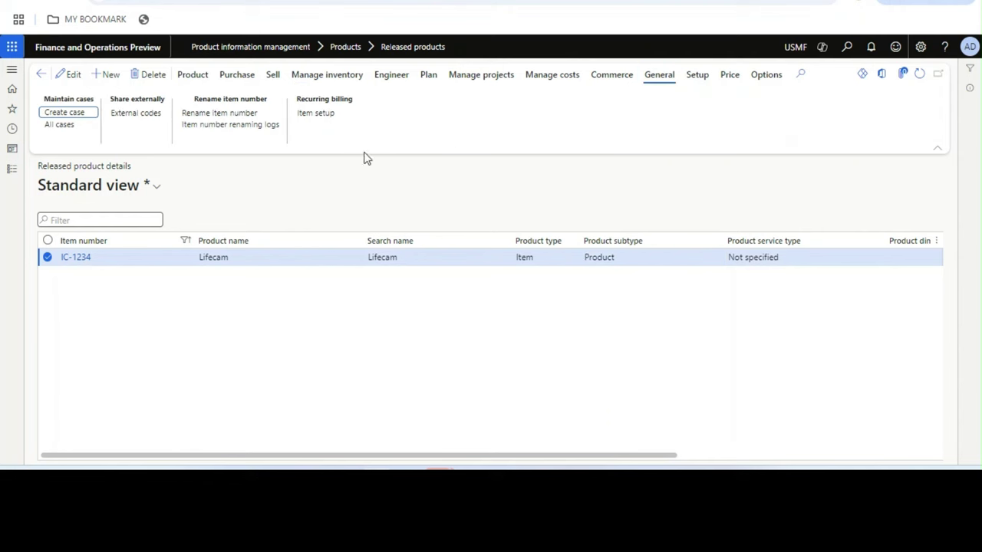
Step: Open IC-1234's item number renaming logs and widen the Previous item number column
left_click(234, 132)
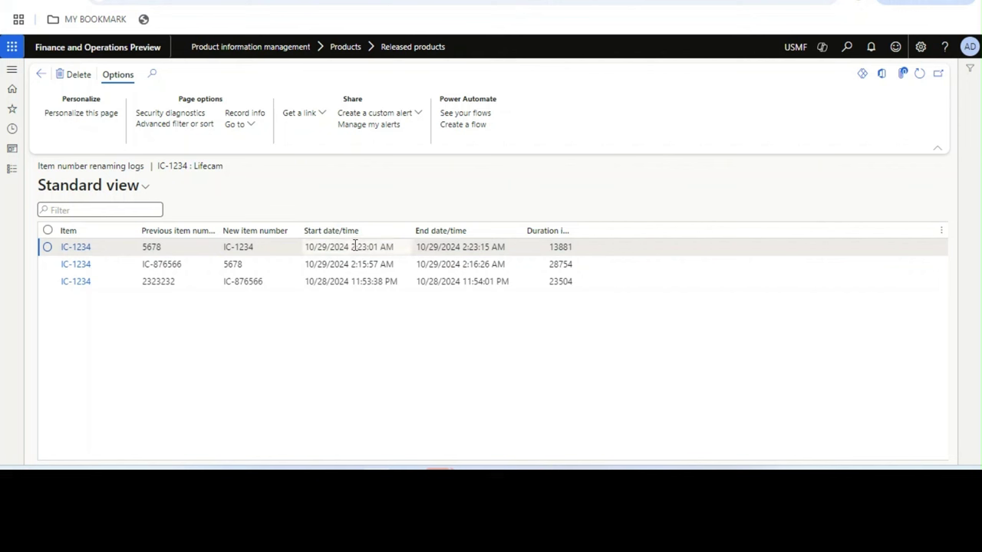
left_click(353, 247)
left_click(346, 282)
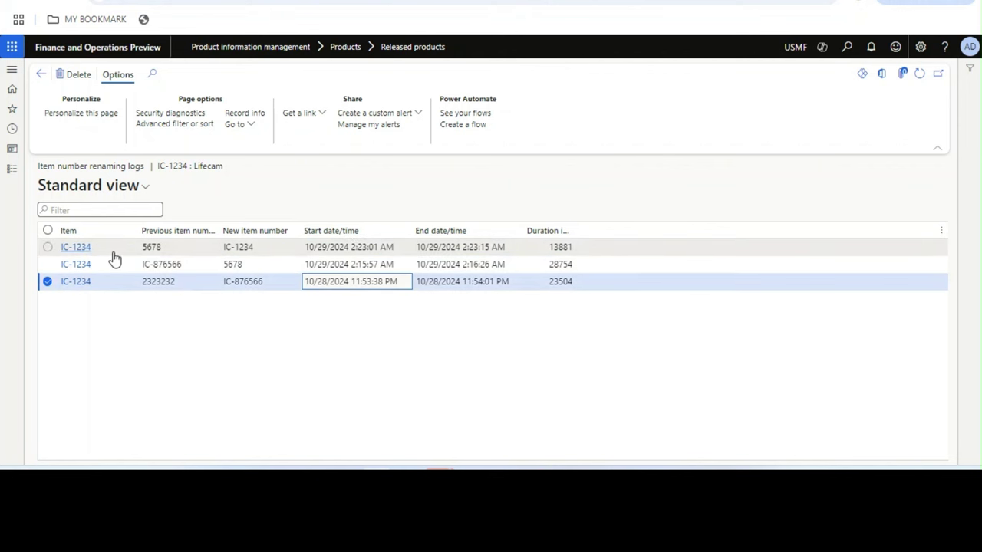
left_click(330, 249)
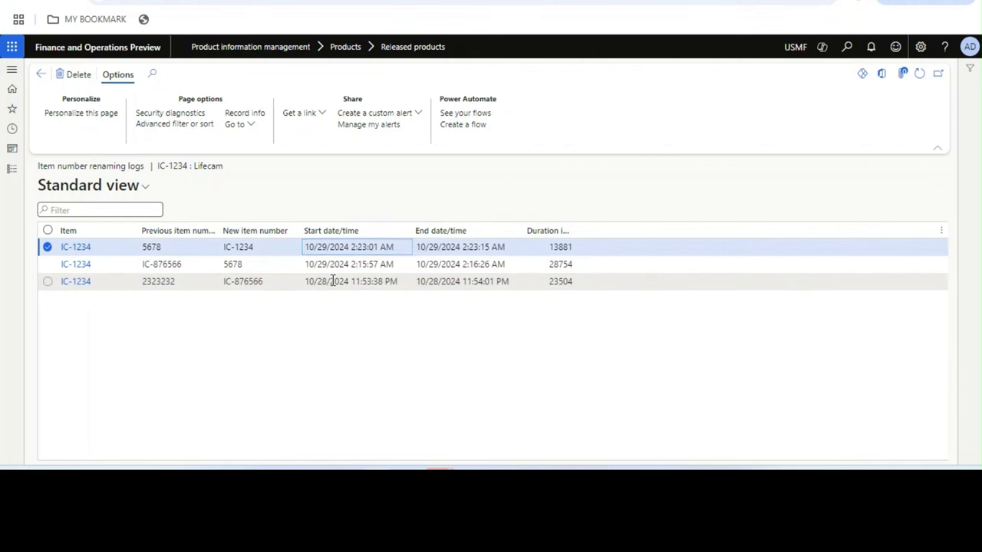
left_click(332, 281)
left_click_drag(221, 230, 284, 234)
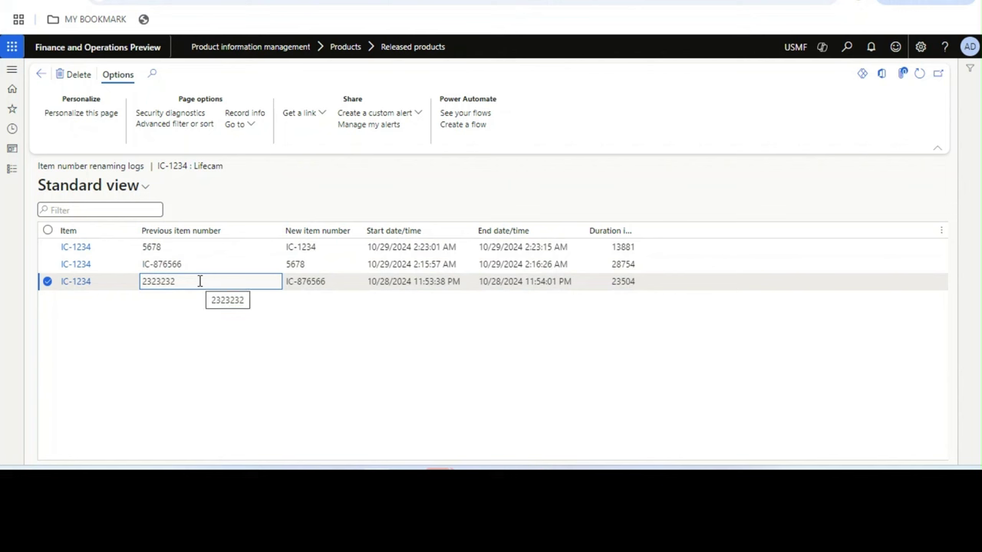
Step: Review each rename: the oldest to IC-876566, IC-876566 to 5678, and 5678 to IC-1234
left_click(522, 284)
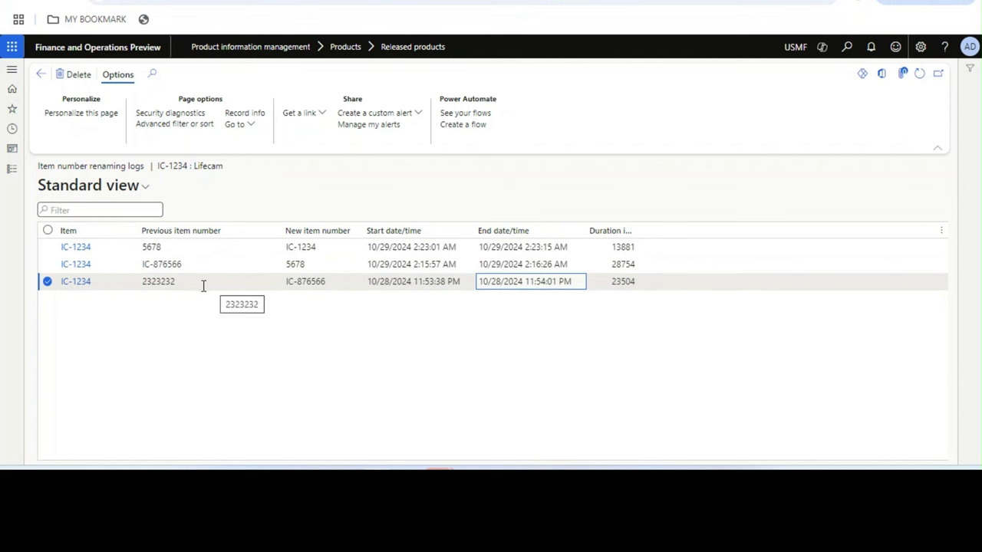
triple_click(303, 283)
left_click(388, 265)
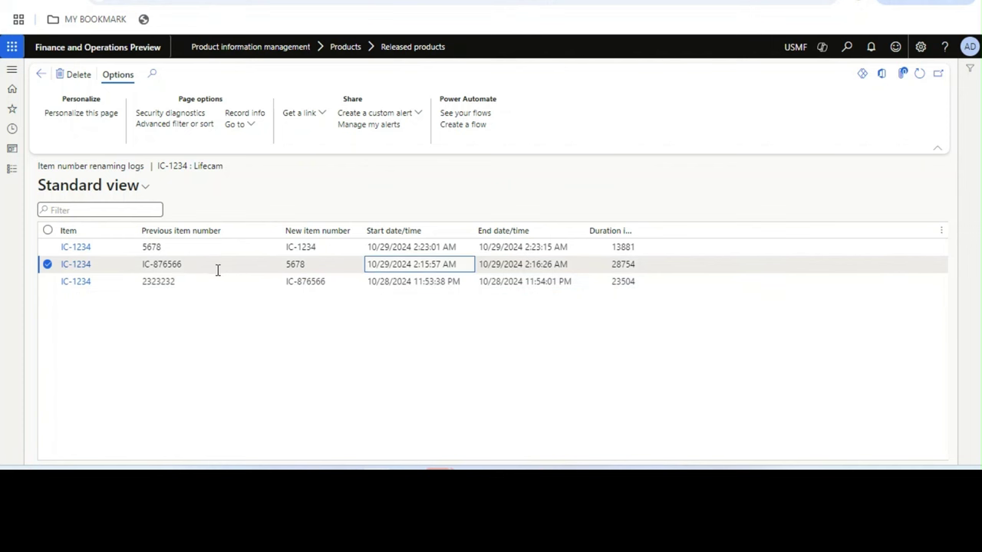
left_click(202, 270)
left_click(294, 265)
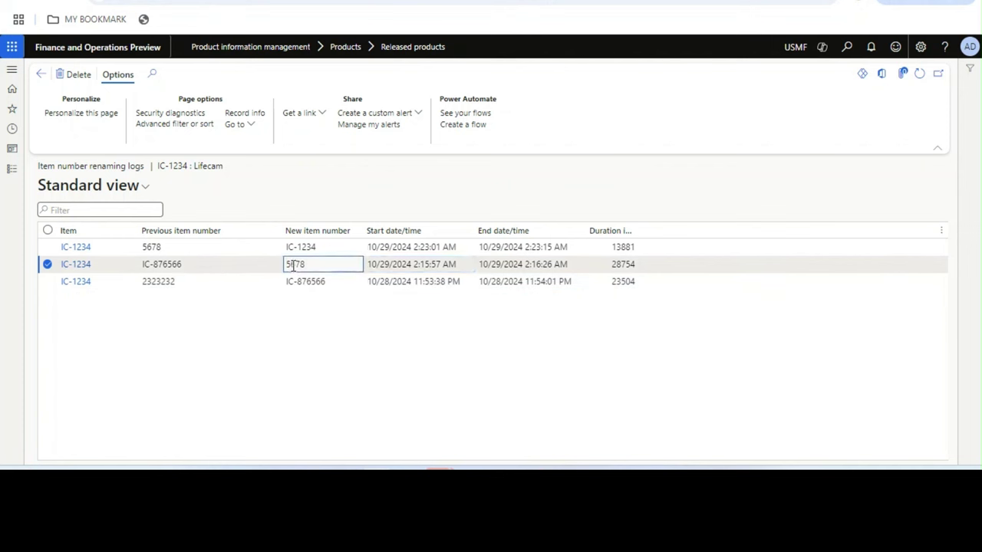
left_click(193, 247)
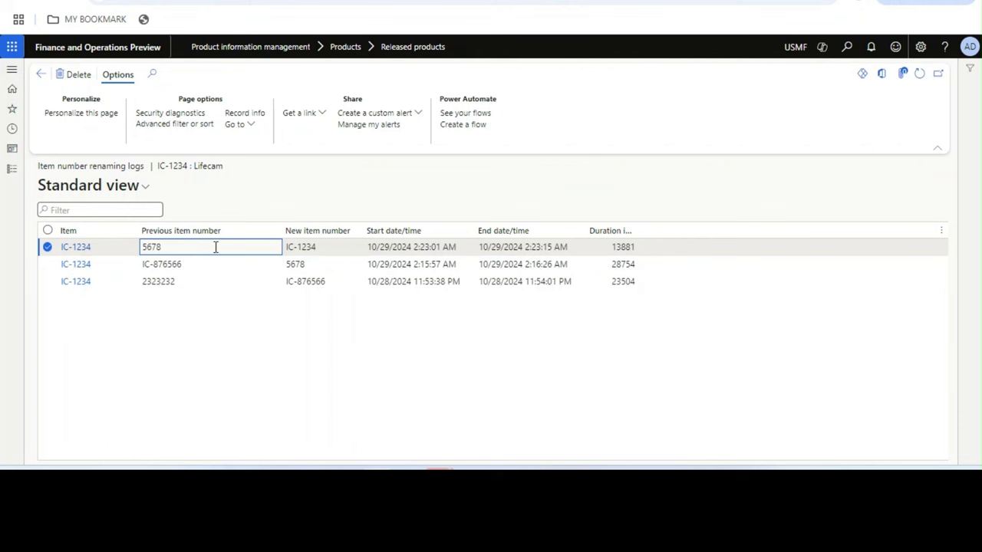
left_click(317, 247)
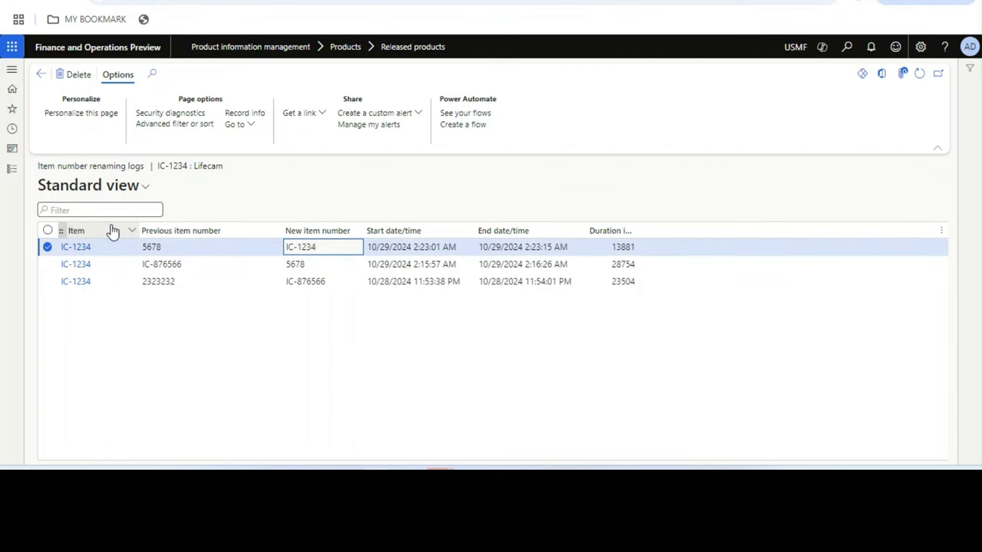
Step: Open Item number renaming logs under Product information management inquiries and select the oldest entry
left_click(12, 170)
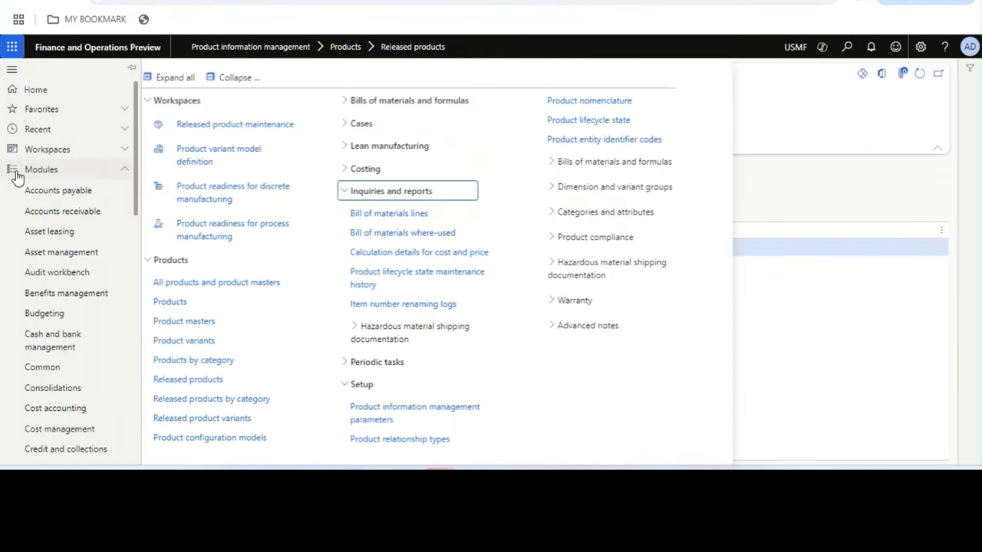
left_click(405, 306)
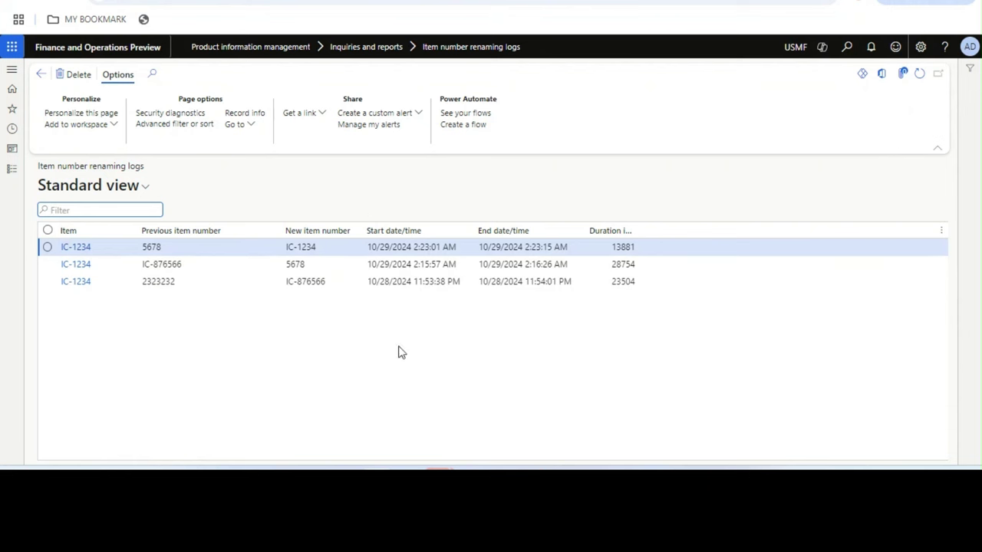
left_click(306, 285)
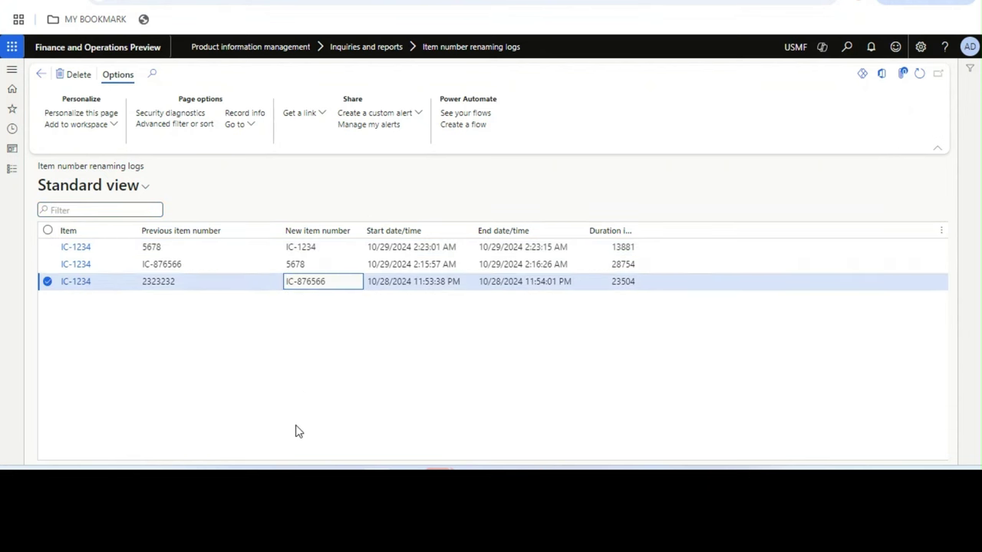